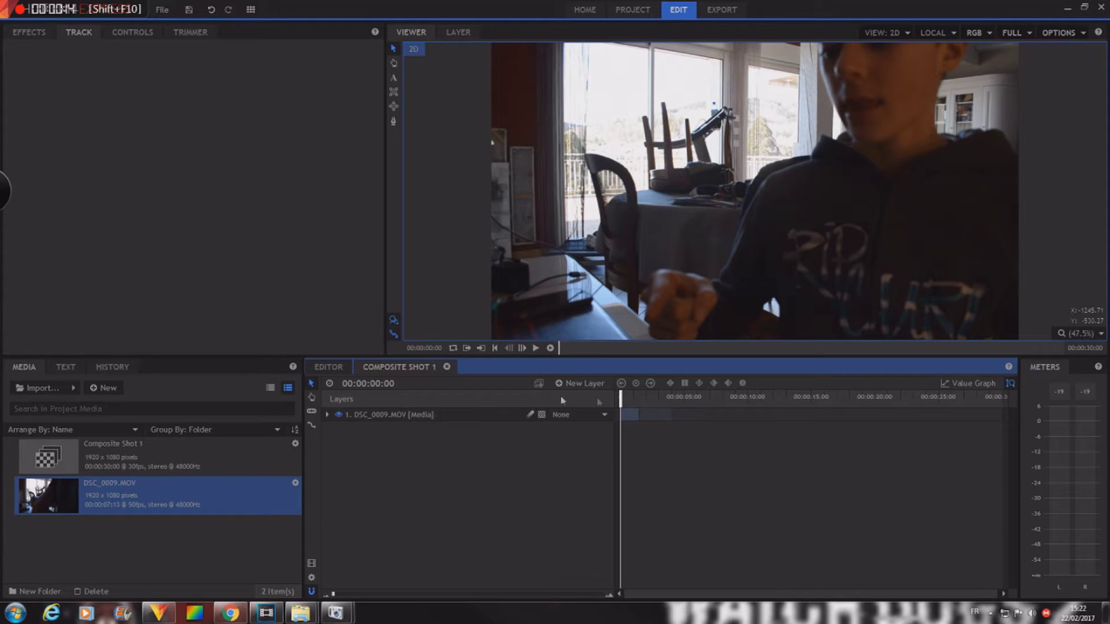
Preview the start of the clip and add a tracker to the DSC_0009.MOV layer.
left_click_drag(621, 398, 627, 399)
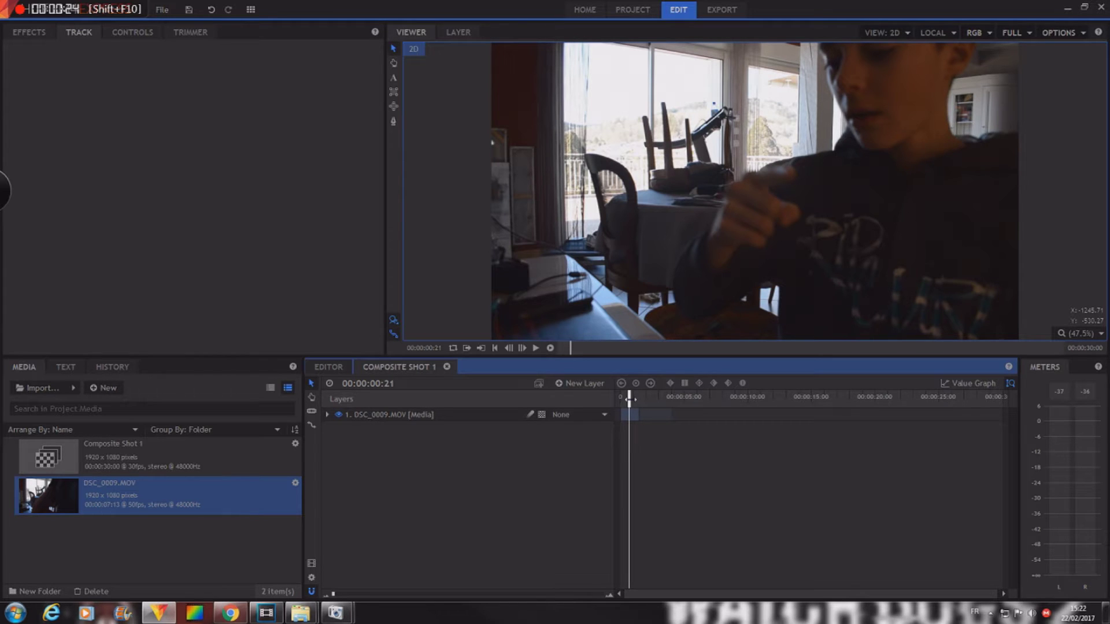
left_click_drag(629, 399, 620, 399)
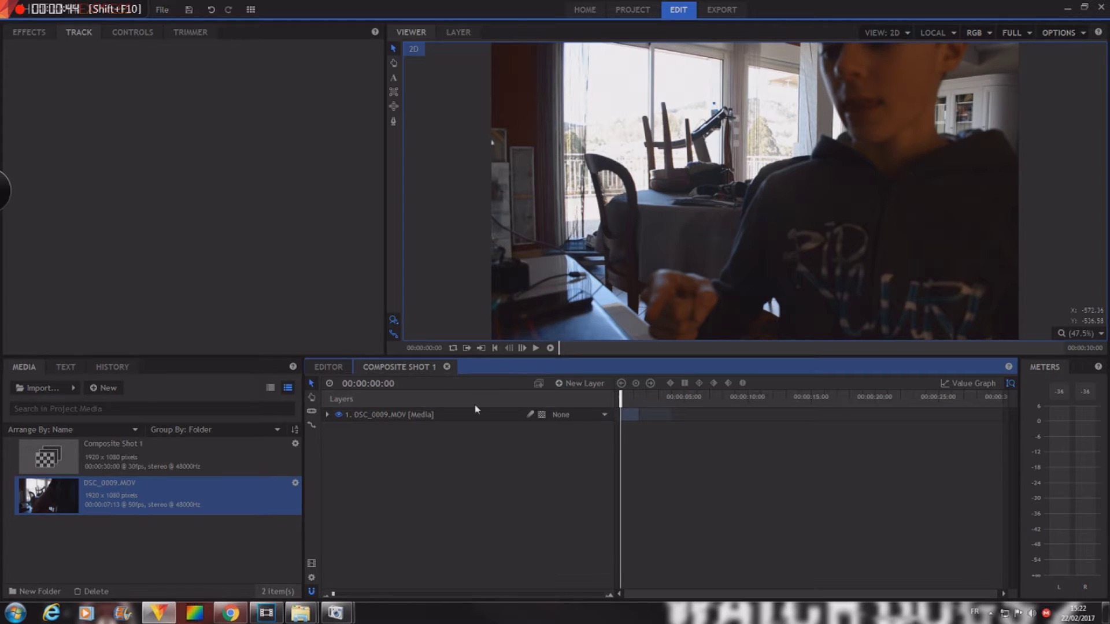
left_click(327, 414)
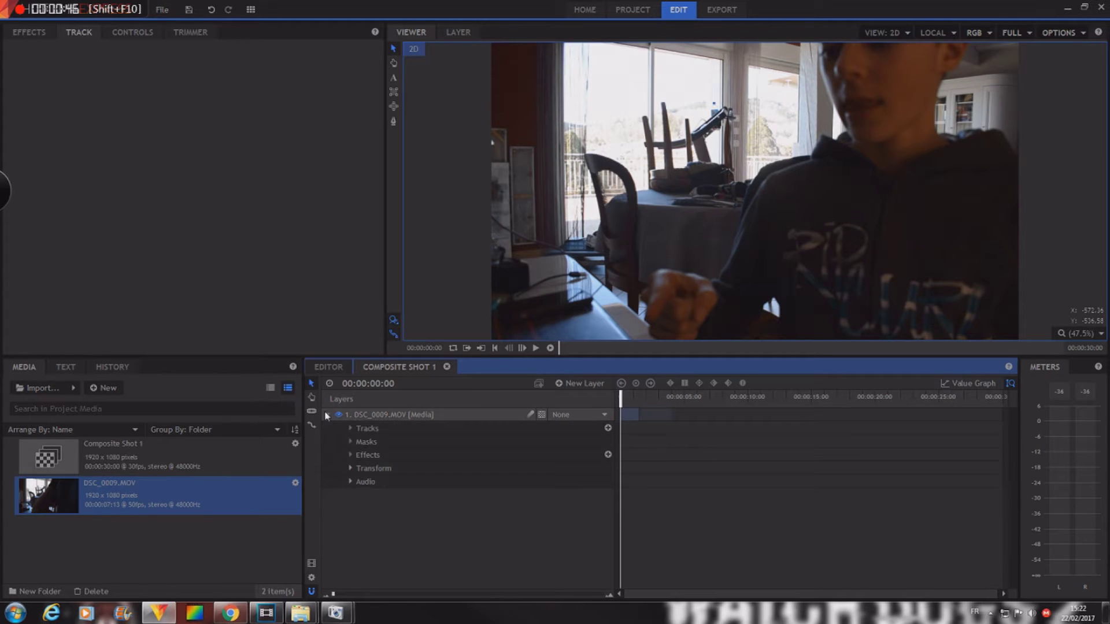
left_click(608, 427)
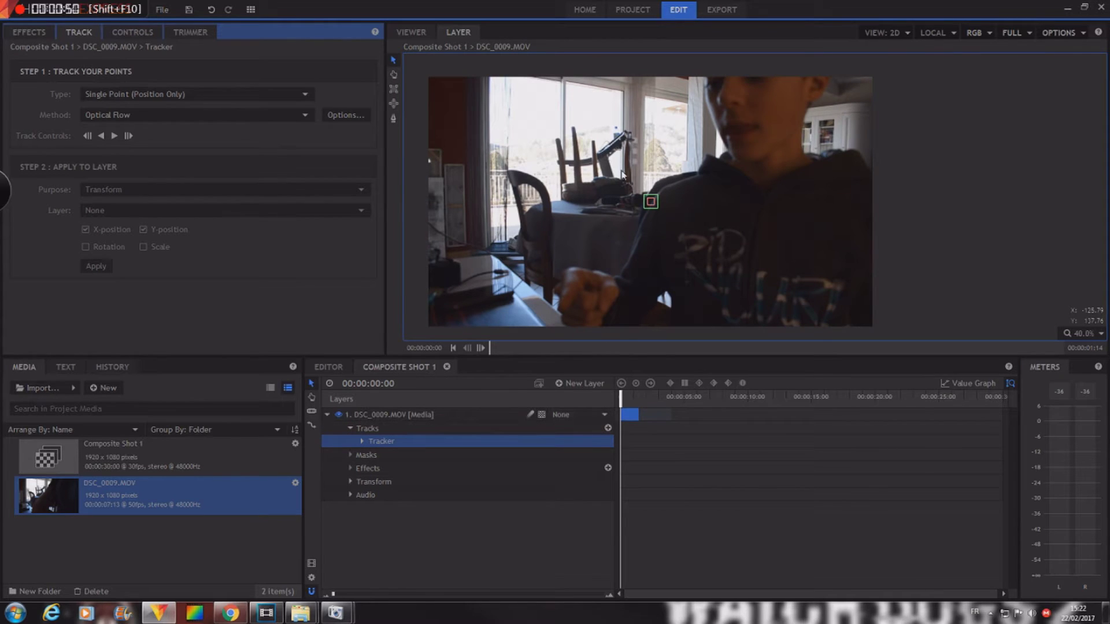
Position the tracker point over the fingertip and tighten its search area closely around the feature box.
left_click(651, 203)
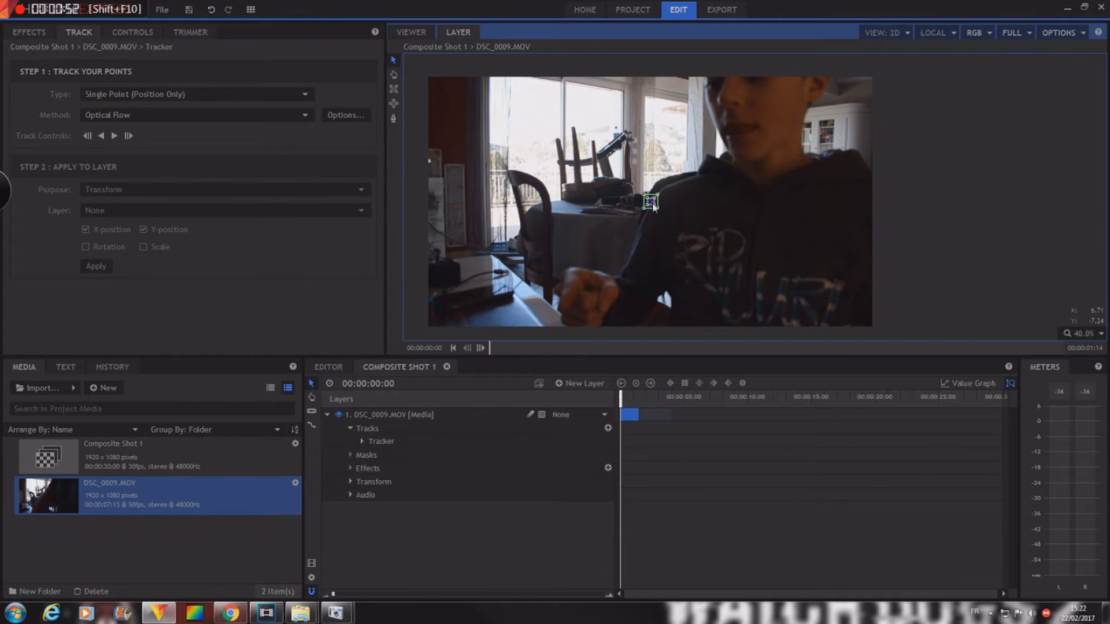
left_click_drag(656, 208, 572, 298)
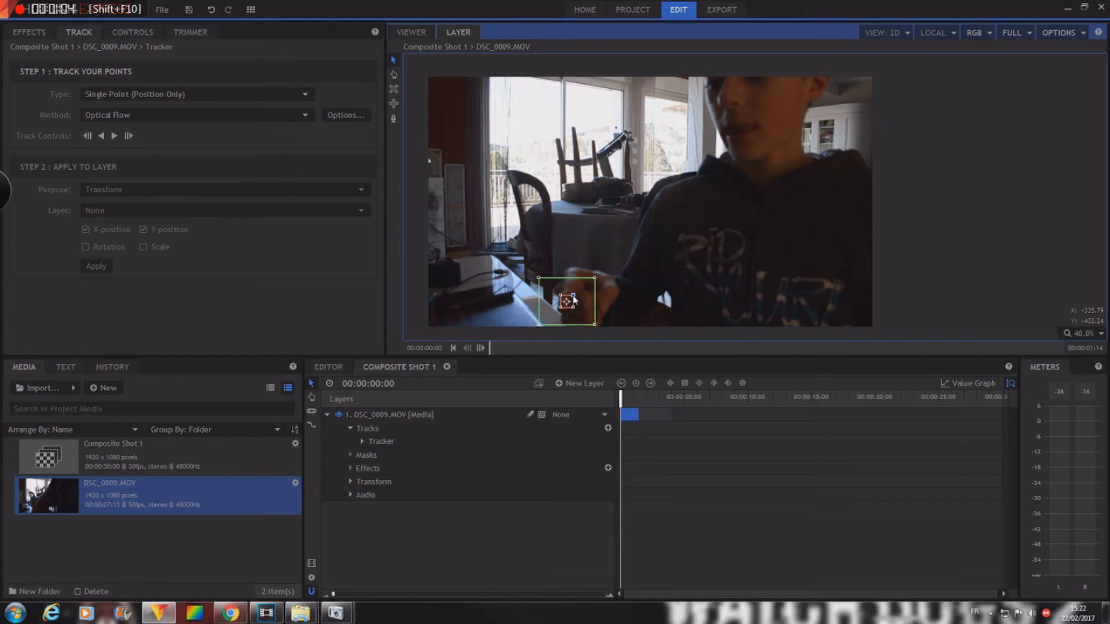
scroll(574, 298, "up", 3)
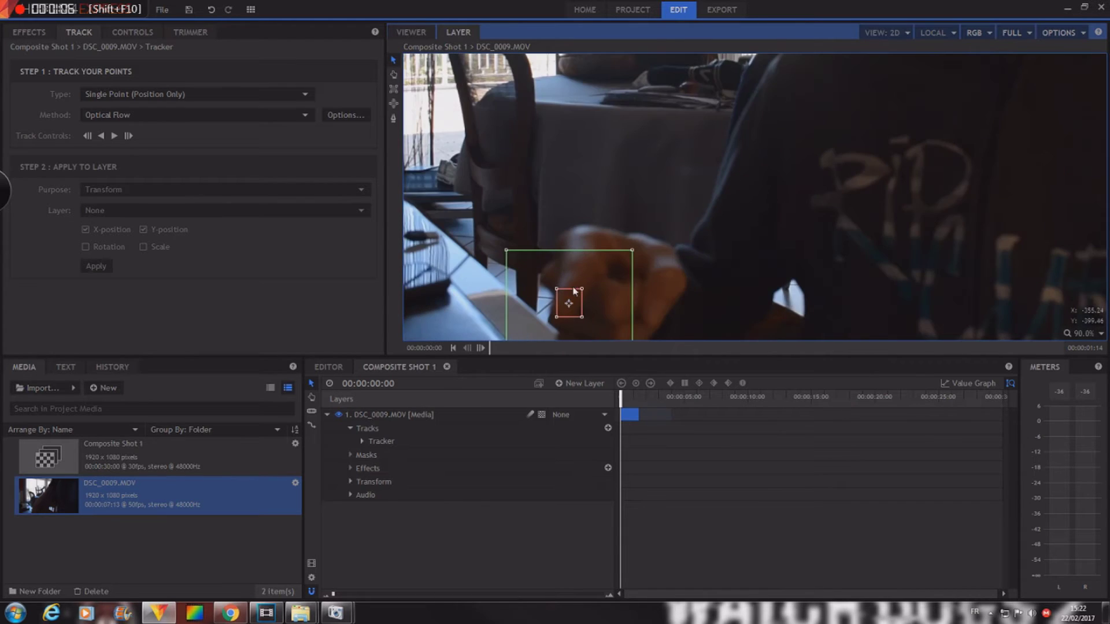
scroll(574, 290, "up", 2)
left_click_drag(679, 223, 581, 291)
left_click_drag(525, 259, 531, 258)
scroll(547, 291, "down", 2)
scroll(546, 290, "down", 5)
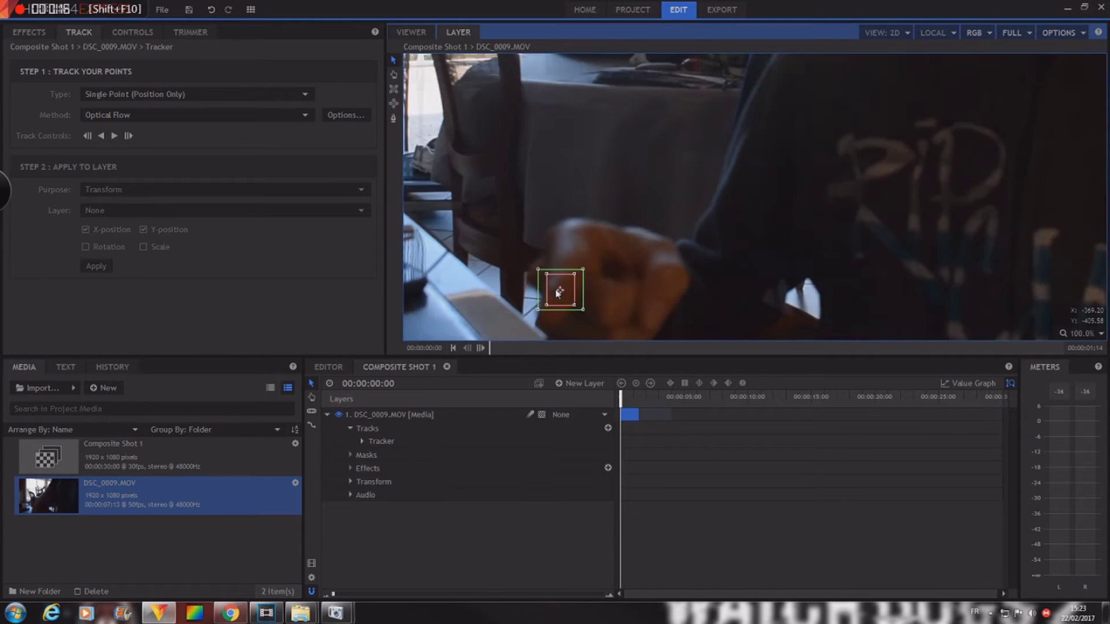
Track the fingertip forward through the clip, review the track, and return the playhead to the start.
left_click(117, 136)
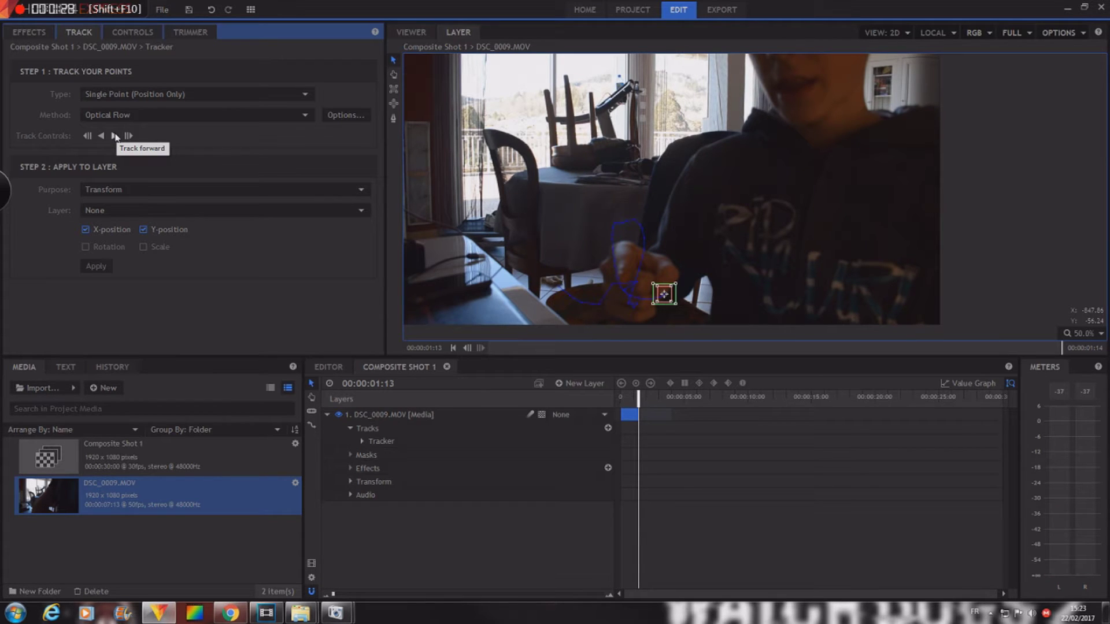
left_click_drag(638, 396, 609, 396)
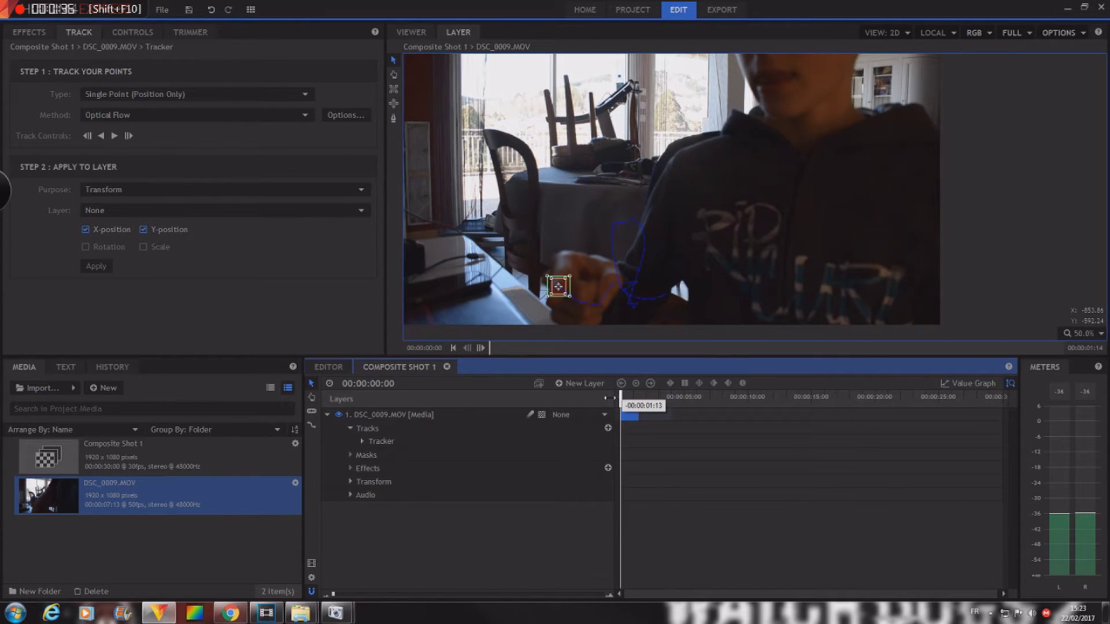
mouse_move(614, 397)
left_mouse_down()
mouse_move(630, 398)
mouse_move(603, 398)
left_mouse_up()
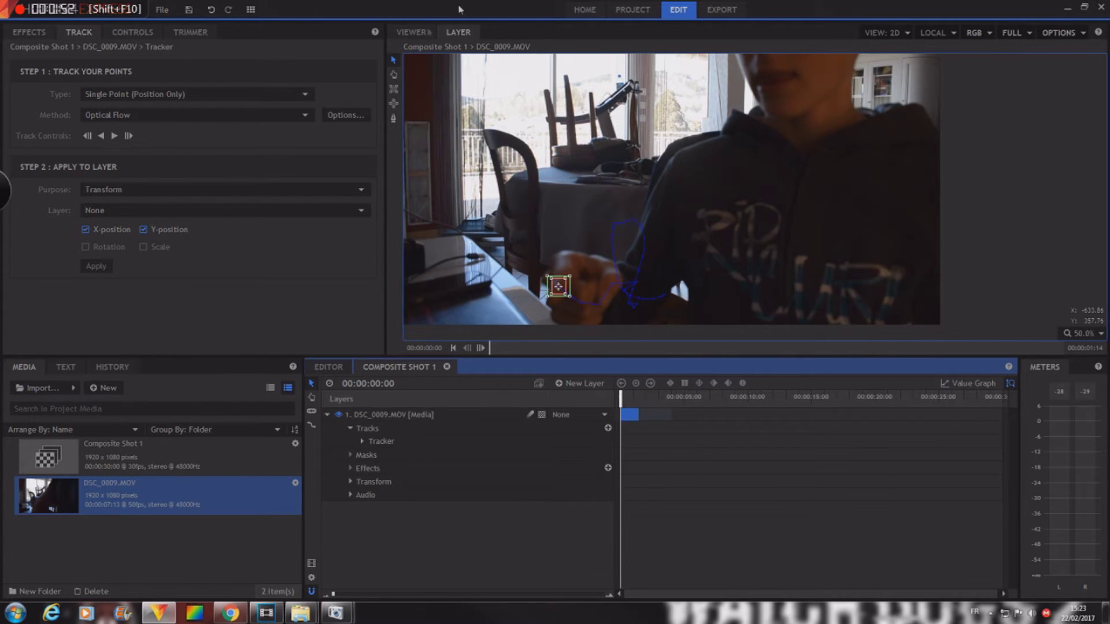
Create a new point layer in Composite Shot 1 and rename it "track doight".
left_click(411, 32)
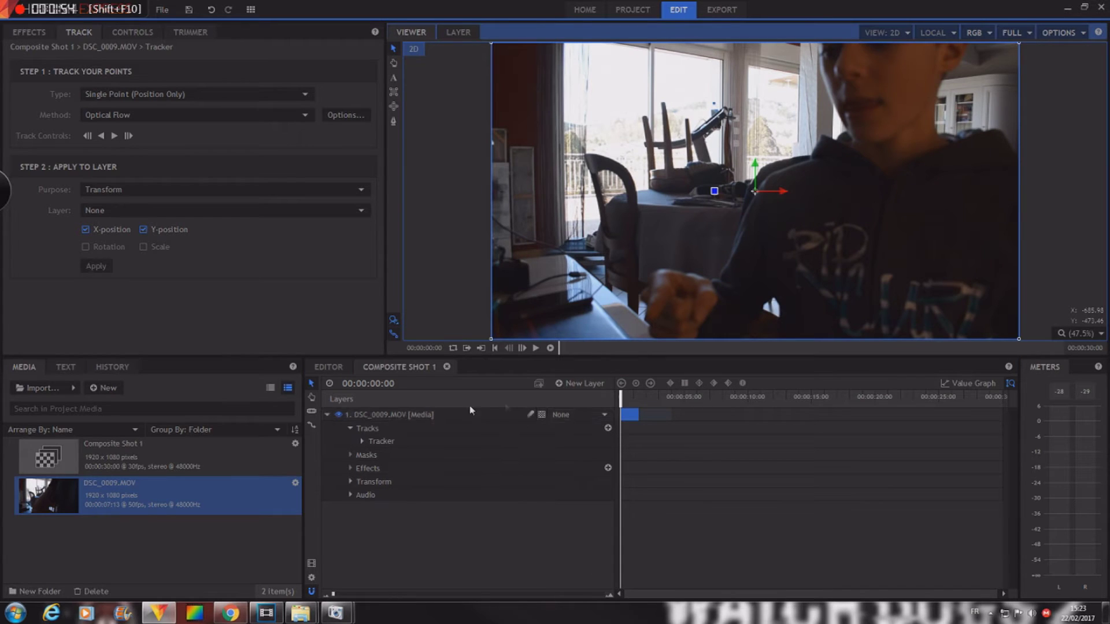
left_click(575, 383)
left_click(570, 473)
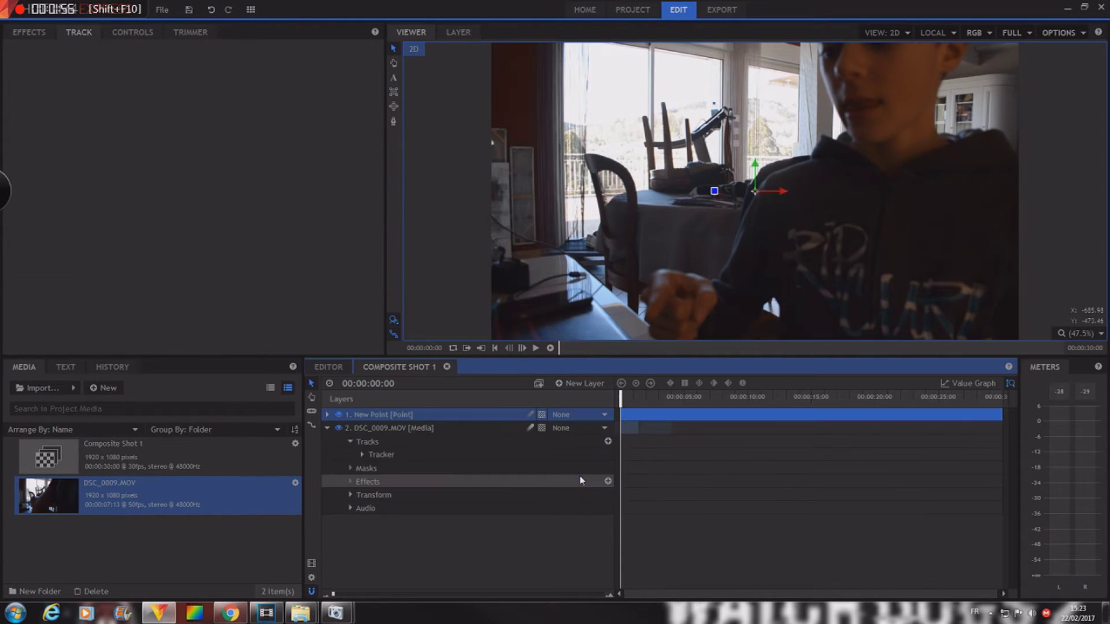
right_click(426, 414)
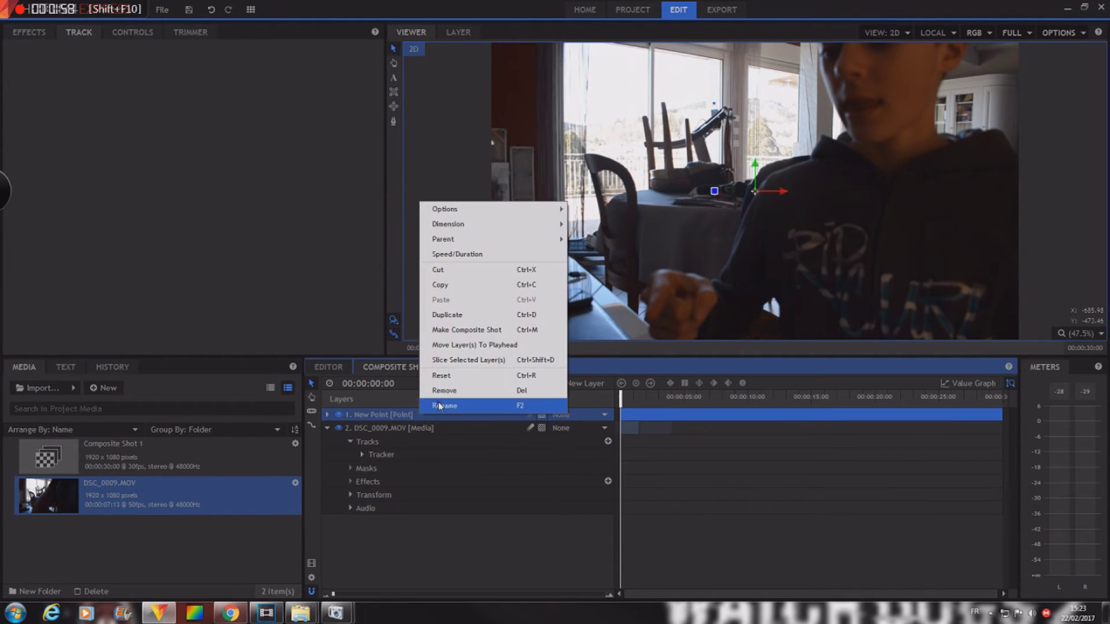
left_click(439, 406)
key("BackSpace")
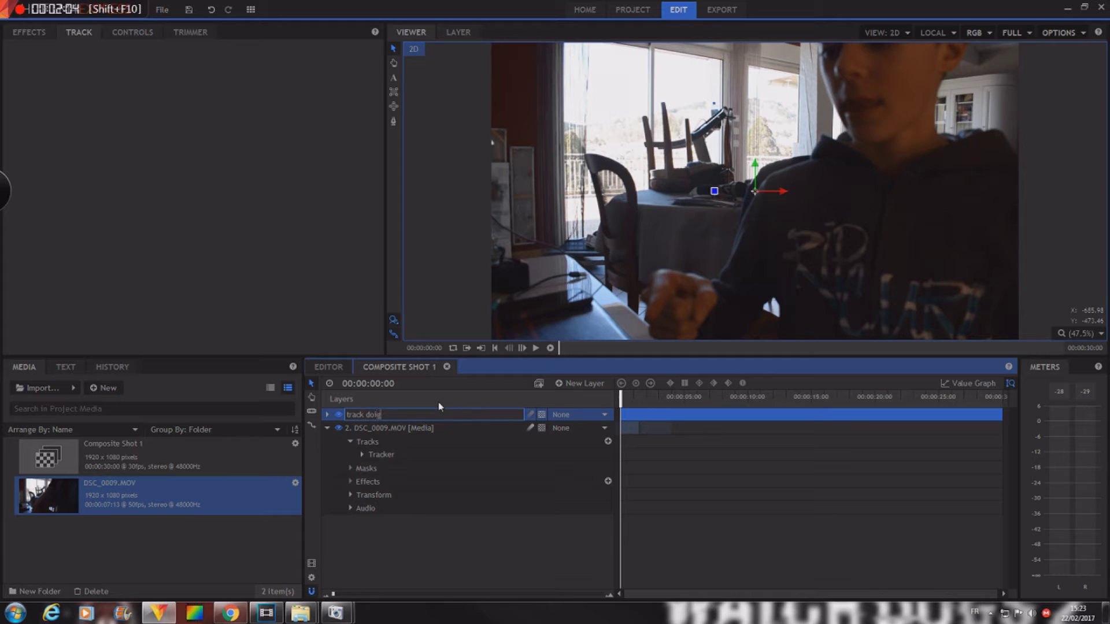
key("Return")
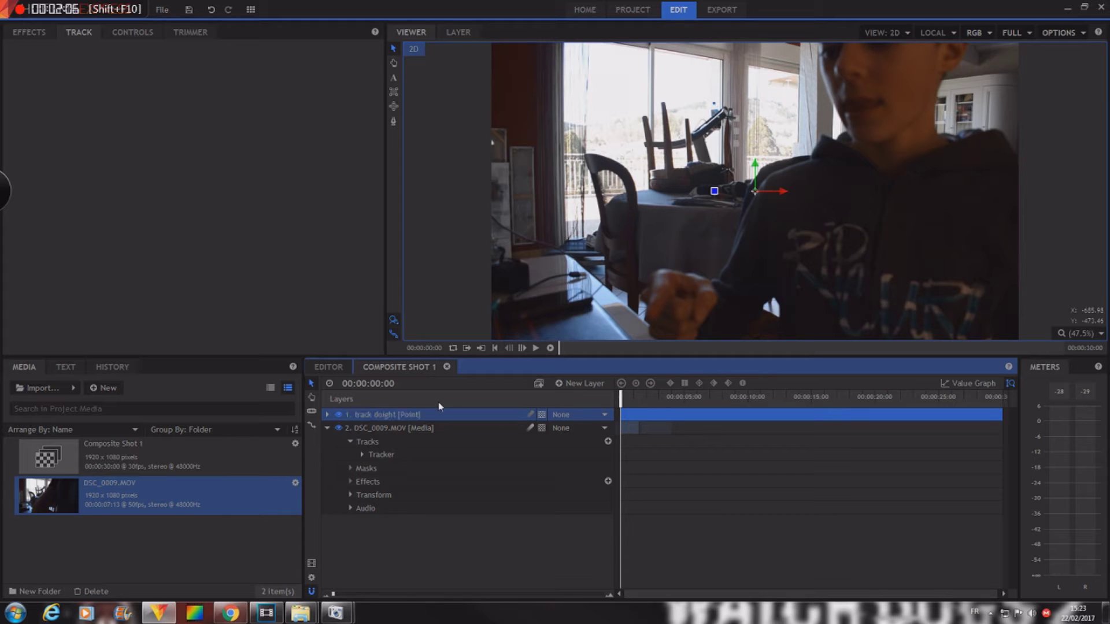
Apply the DSC_0009.MOV tracker's X and Y position data to the "track doight" layer as a transform.
left_click(458, 33)
left_click(378, 428)
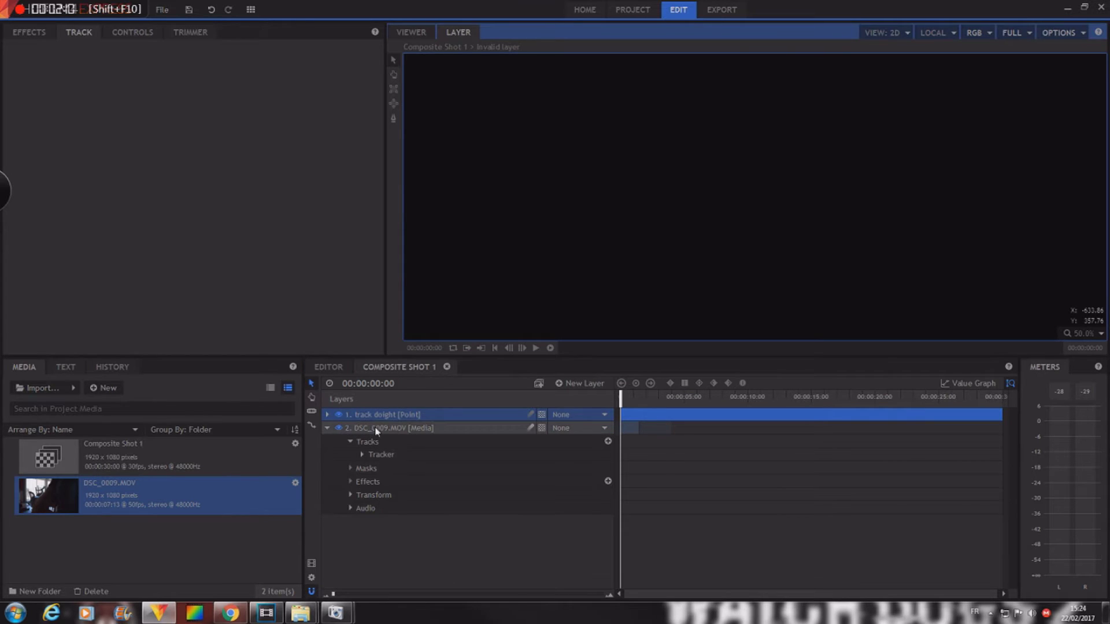
left_click(388, 456)
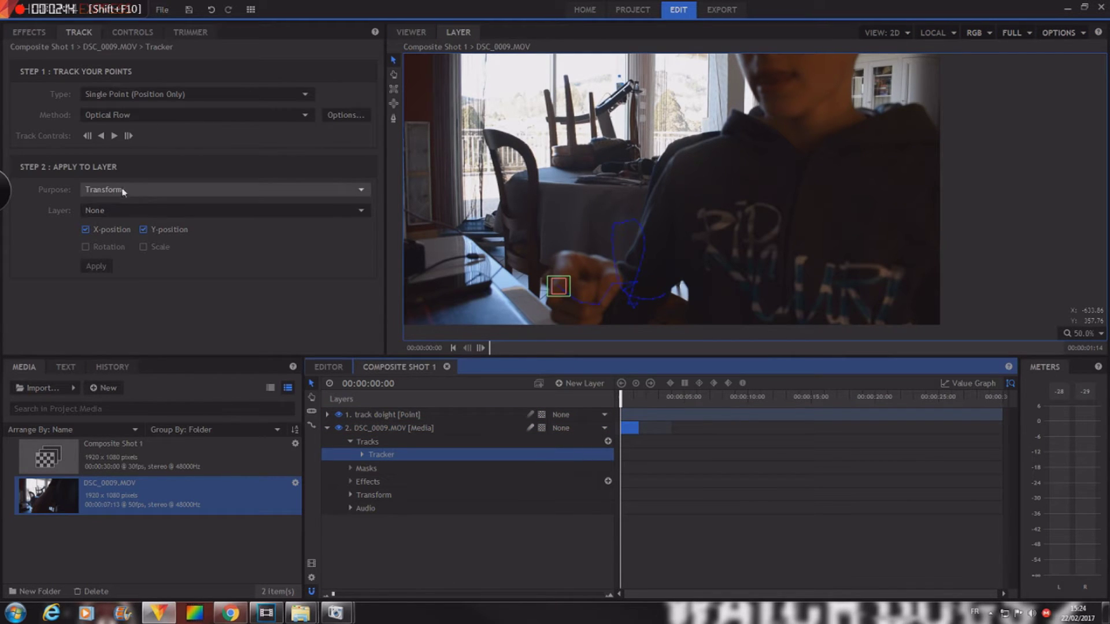
left_click(116, 211)
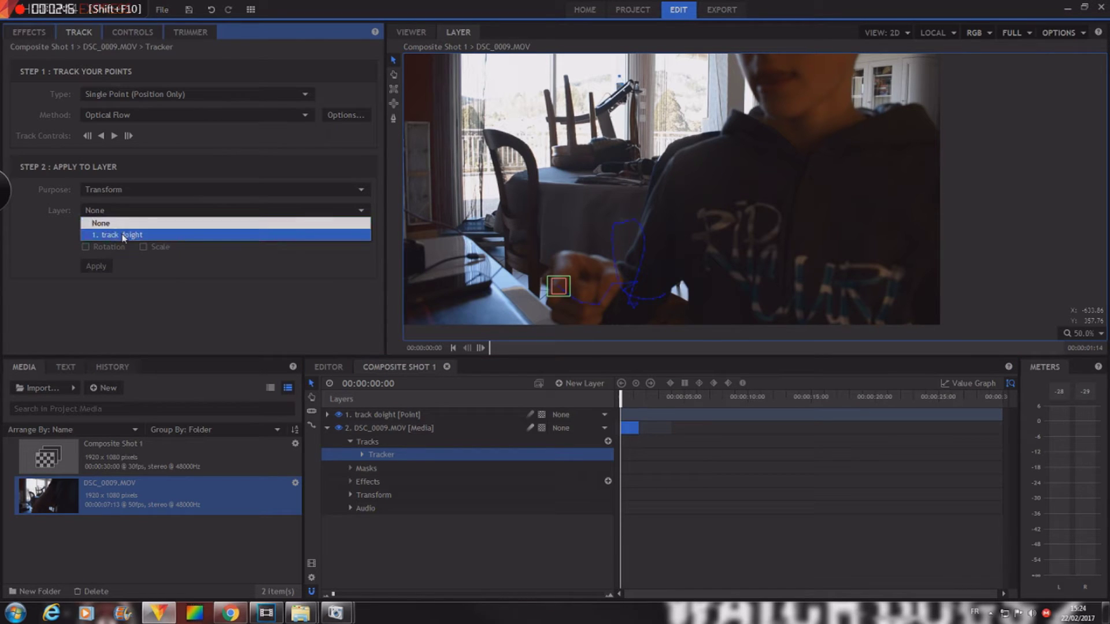
left_click(125, 237)
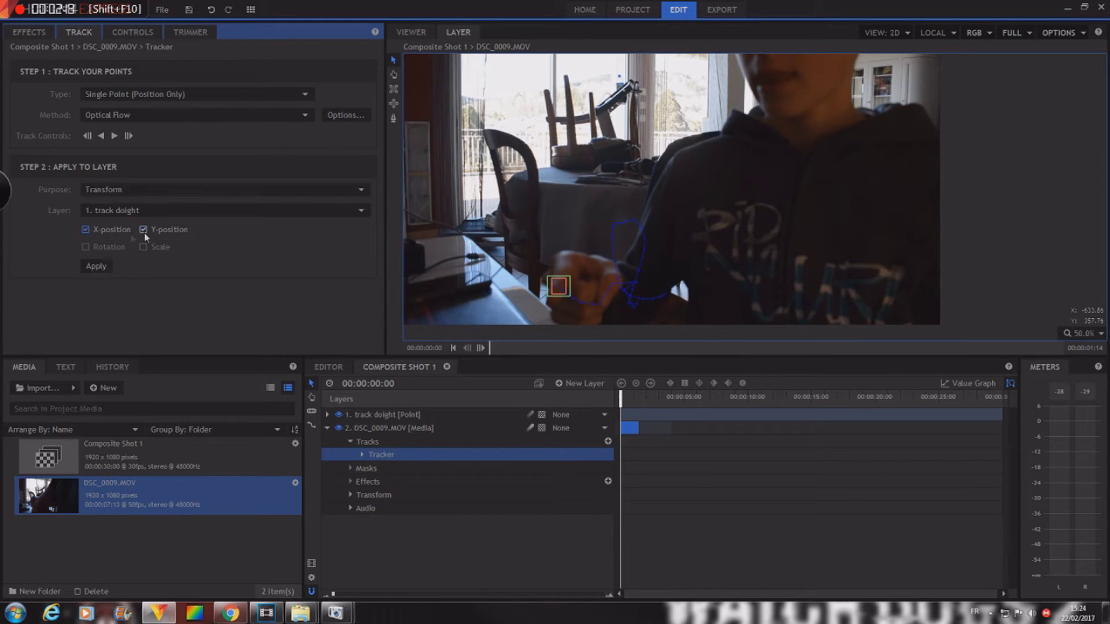
left_click(103, 266)
Check the "track doight" point's motion path against the footage, and collapse the DSC_0009.MOV layer.
left_click(390, 414)
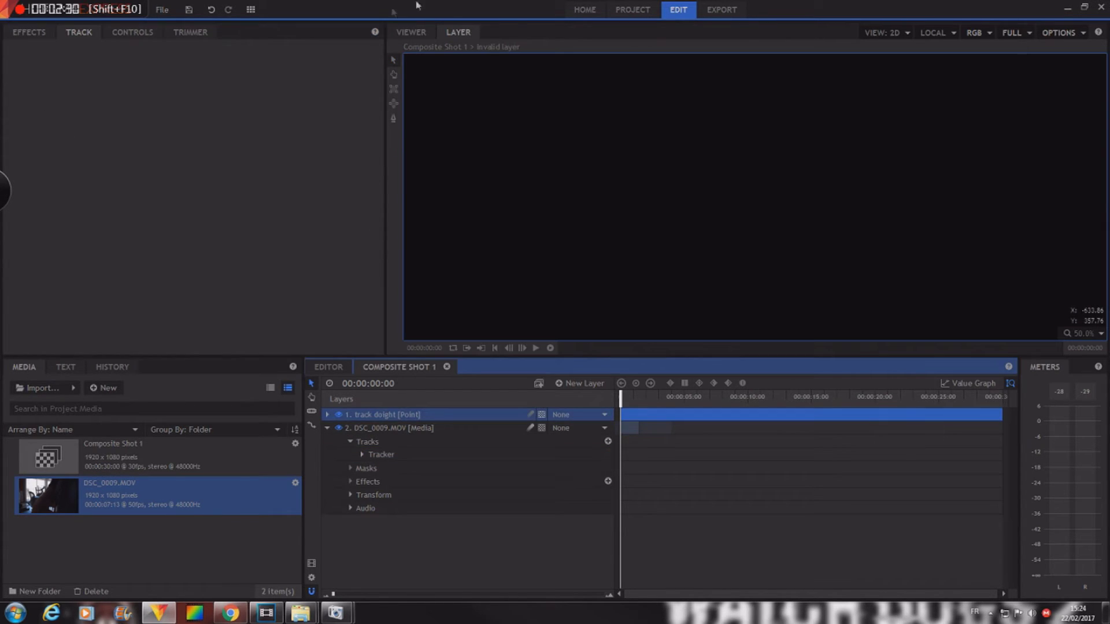
left_click(406, 33)
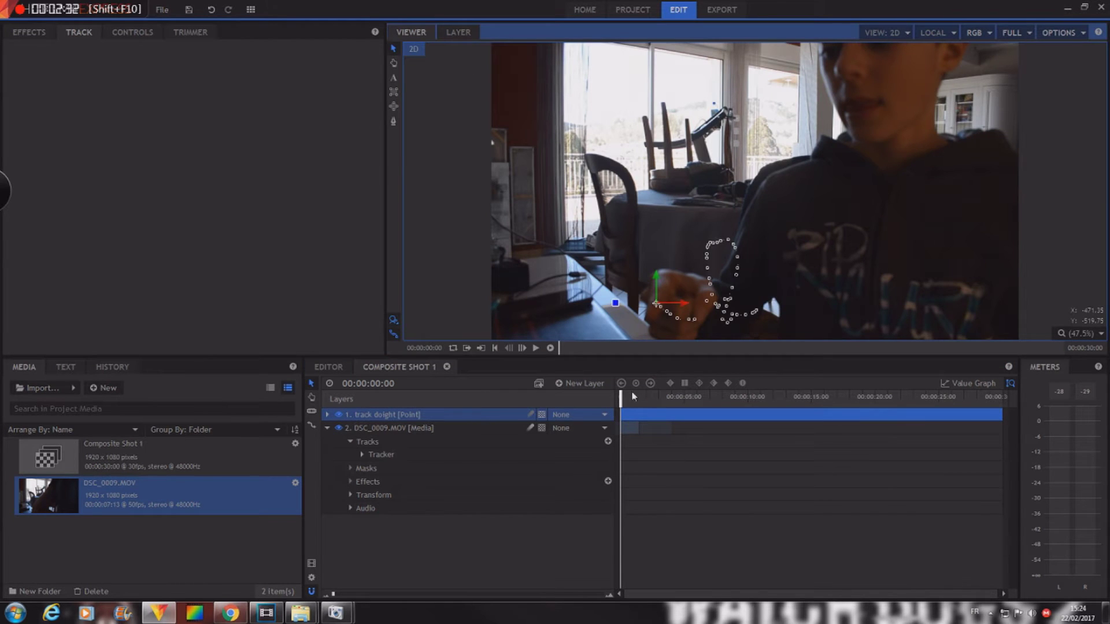
mouse_move(620, 397)
left_mouse_down()
mouse_move(647, 397)
mouse_move(620, 396)
left_mouse_up()
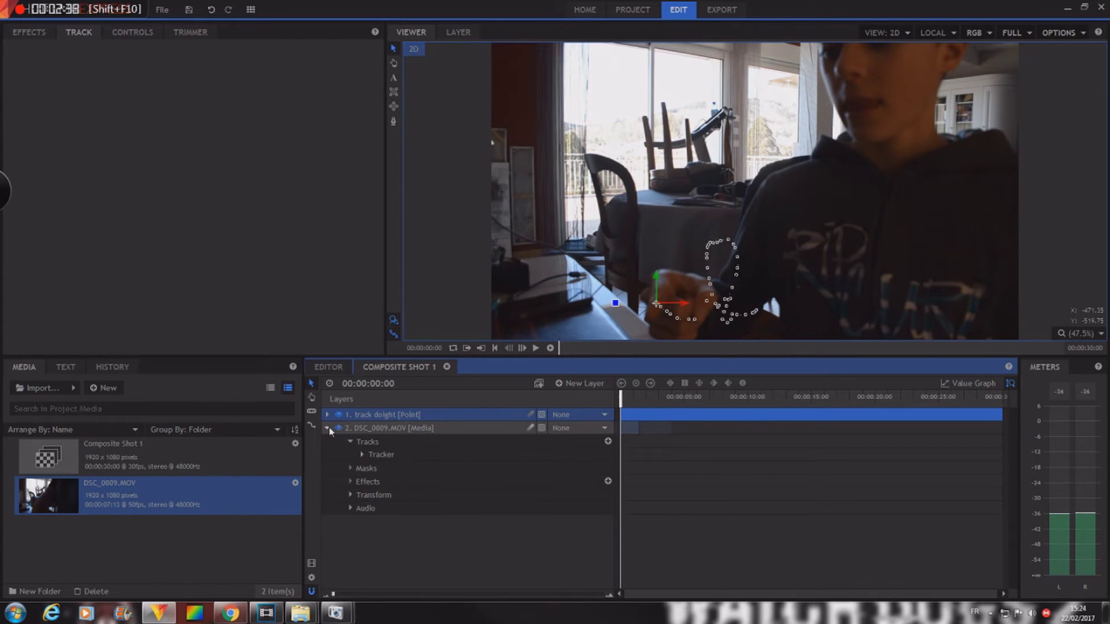
left_click(327, 429)
Switch to Chrome and open the vinc production channel page on YouTube.
left_click(240, 616)
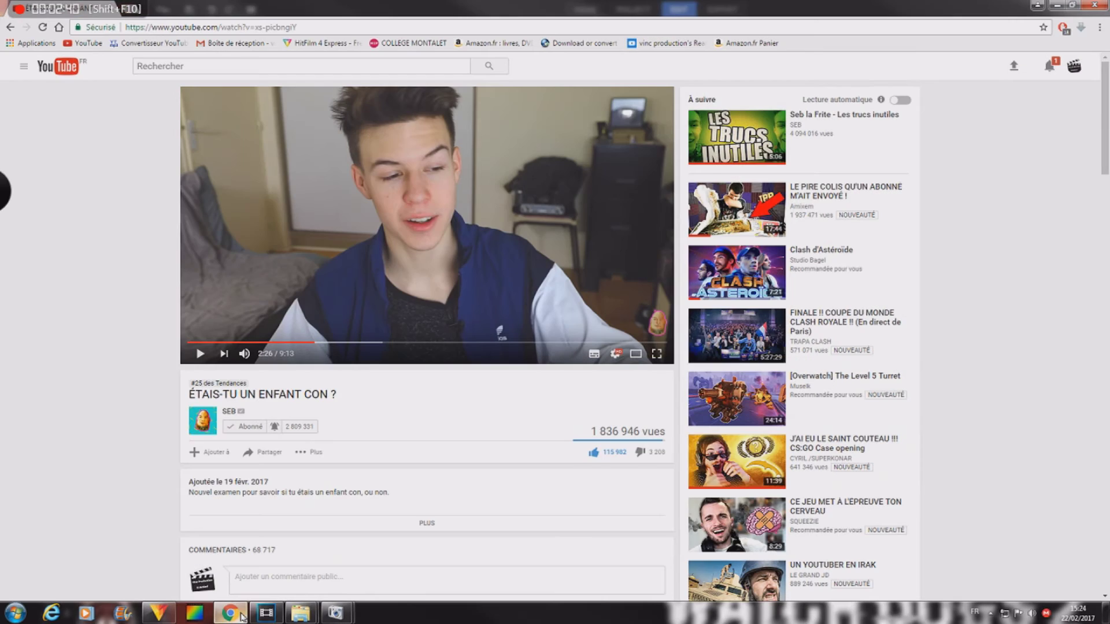
mouse_move(300, 613)
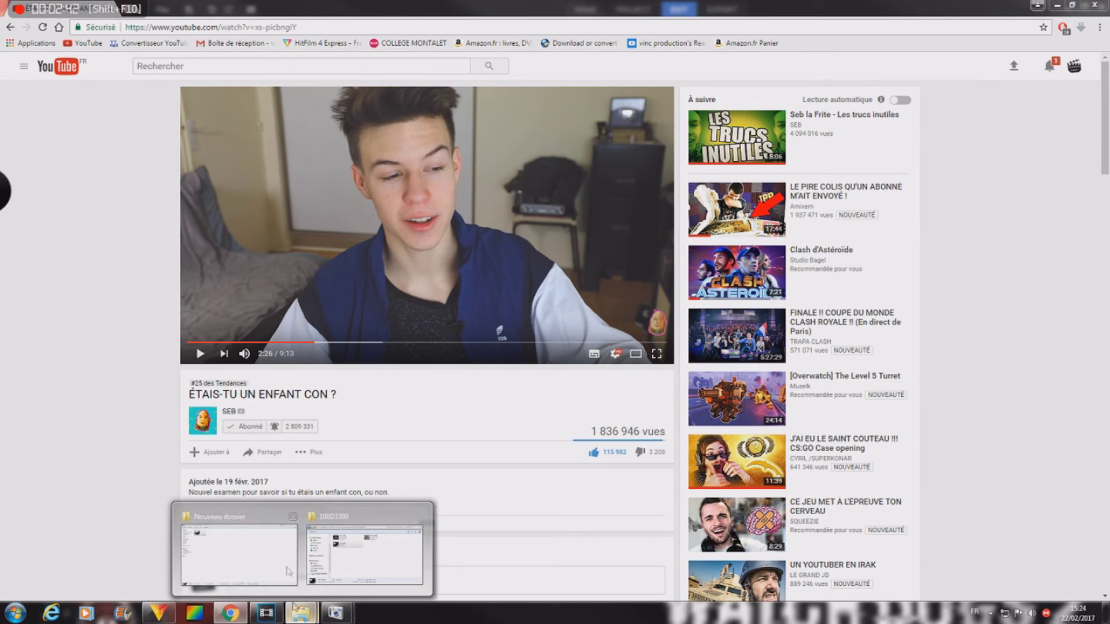
left_click(267, 549)
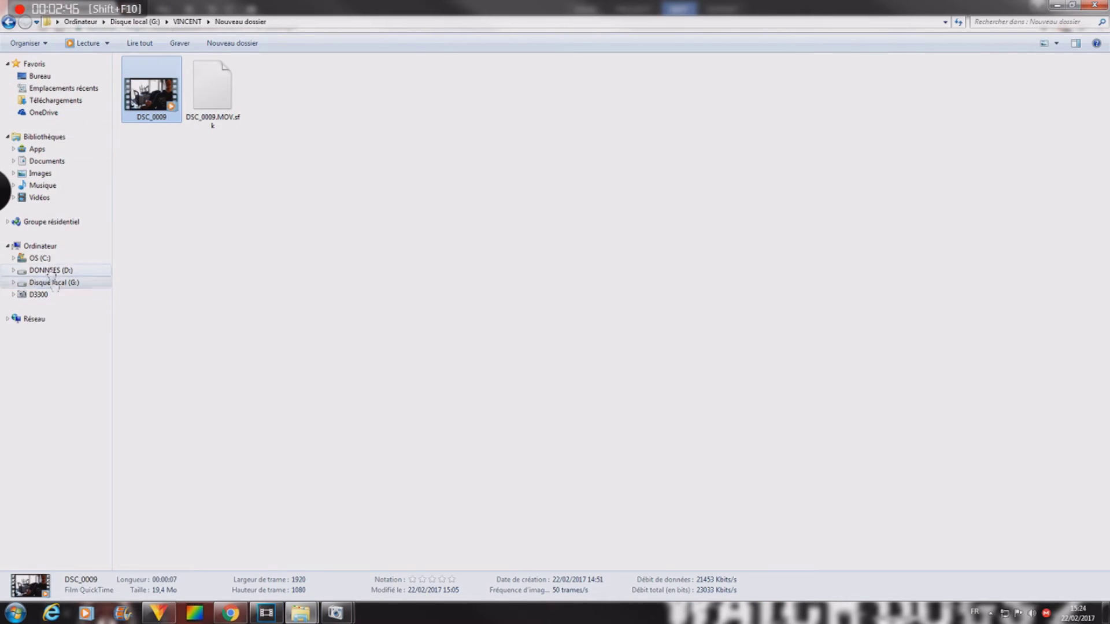
left_click(230, 613)
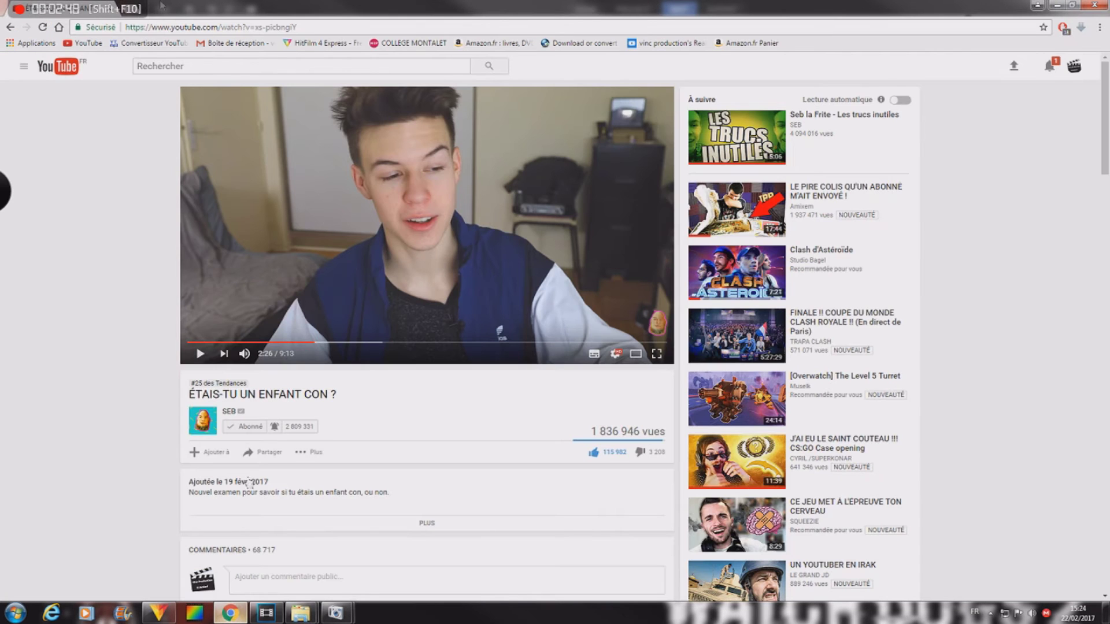
left_click(81, 43)
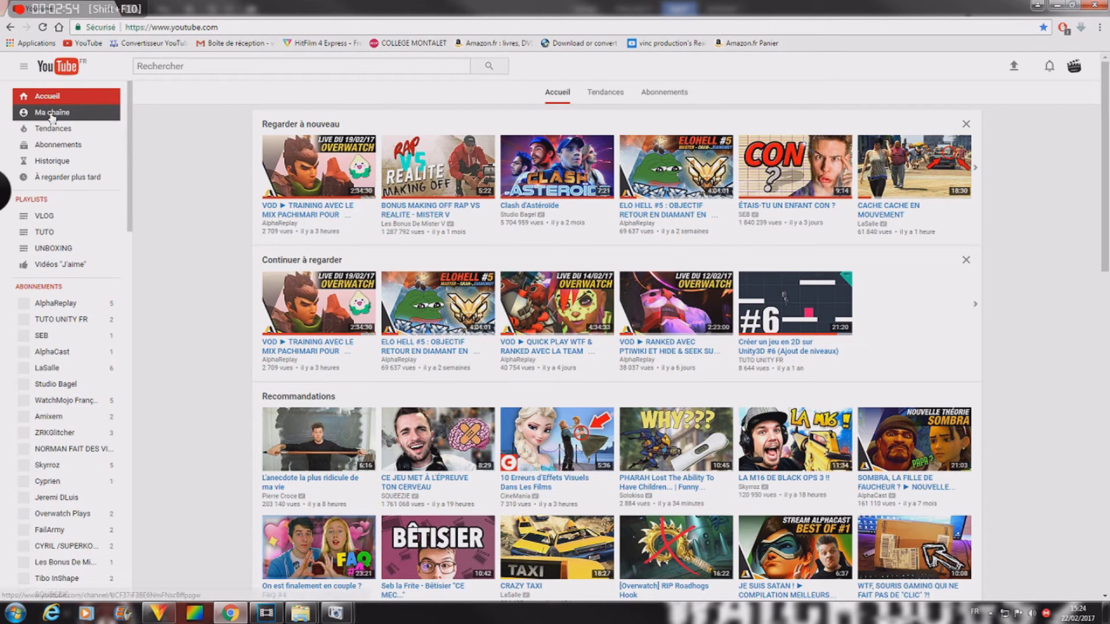
left_click(53, 116)
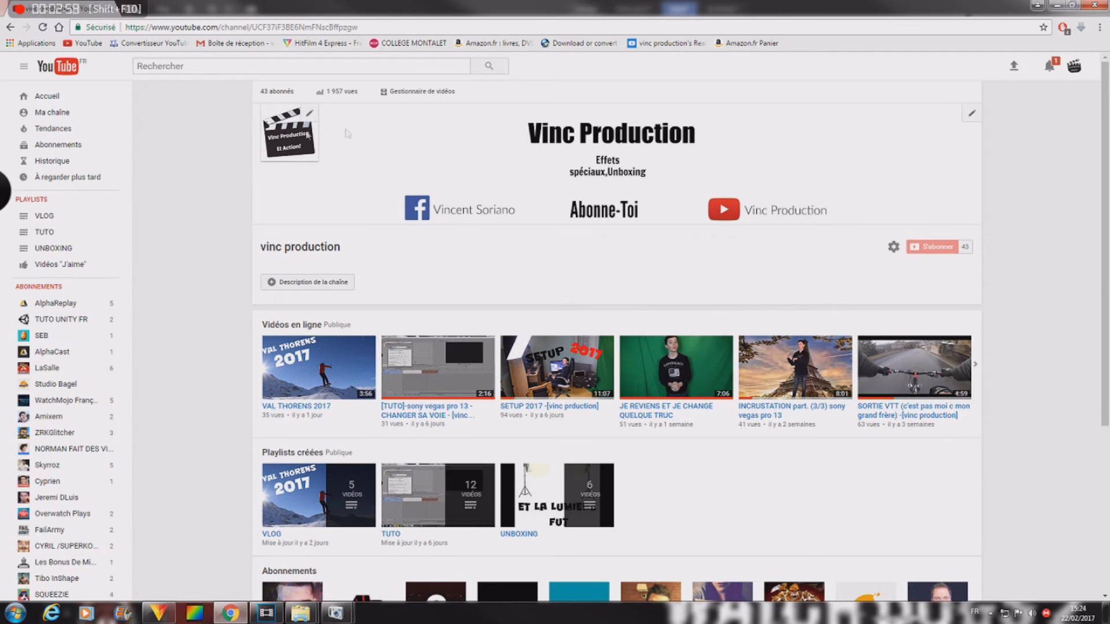
Save the channel's logo as the JPEG "Logo Pour Vinc Production" and add it to HitFilm's Composite Shot 1 as the top layer.
right_click(295, 148)
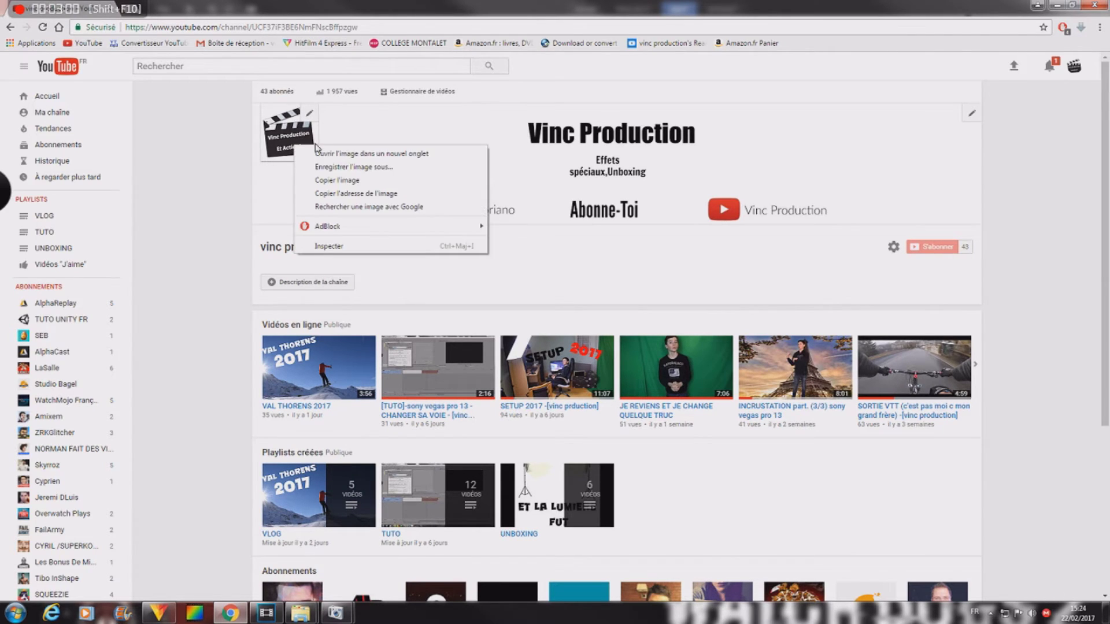
left_click(389, 169)
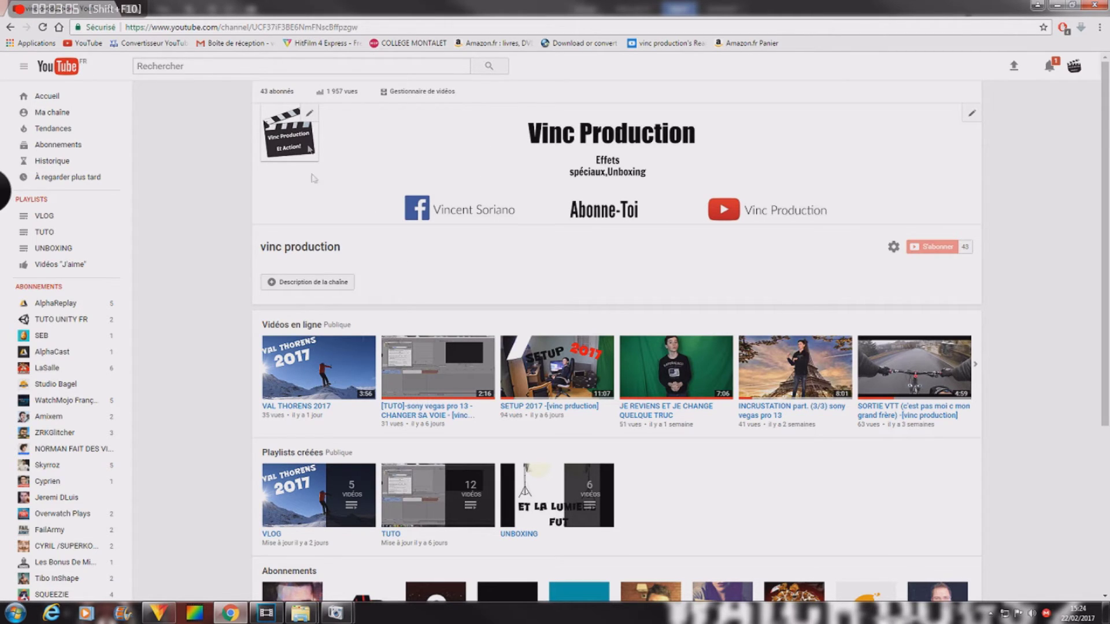
left_click(297, 504)
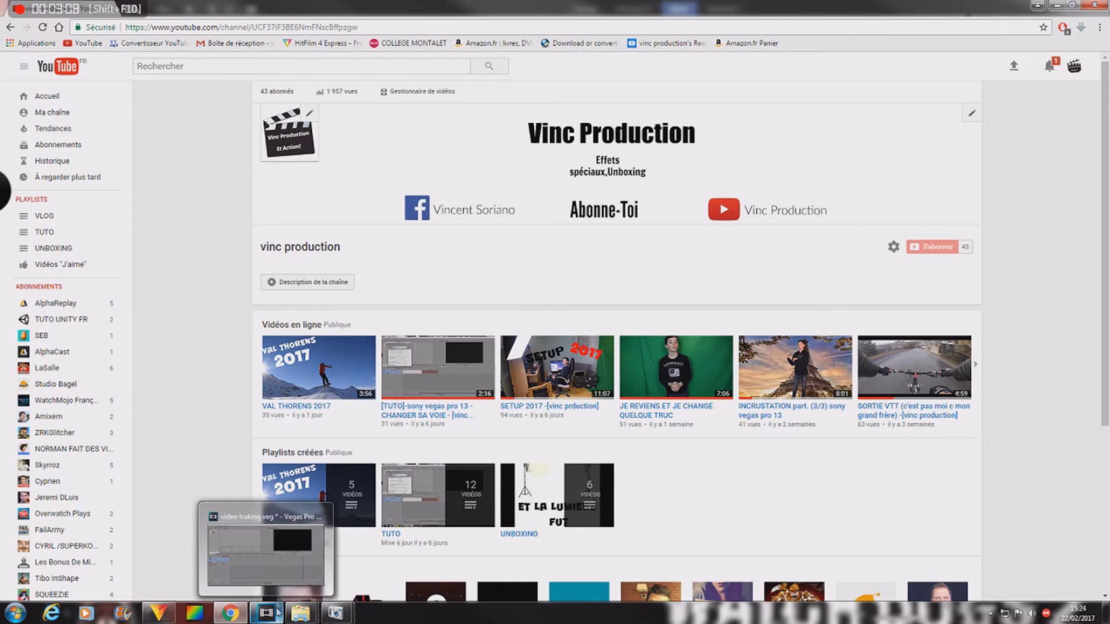
right_click(299, 114)
left_click(305, 142)
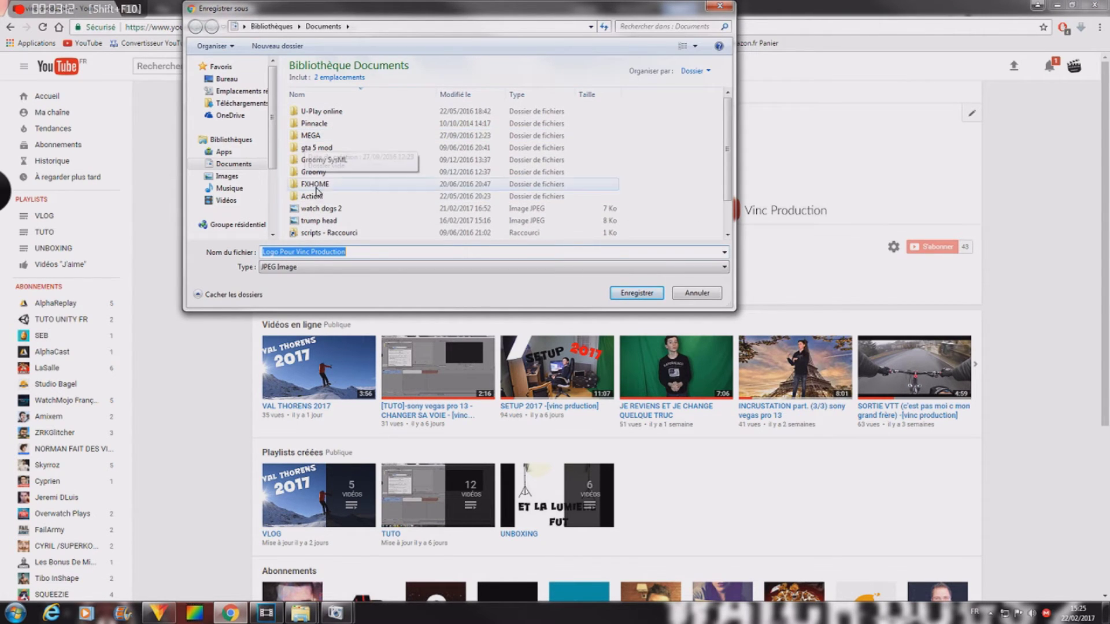
left_click(636, 293)
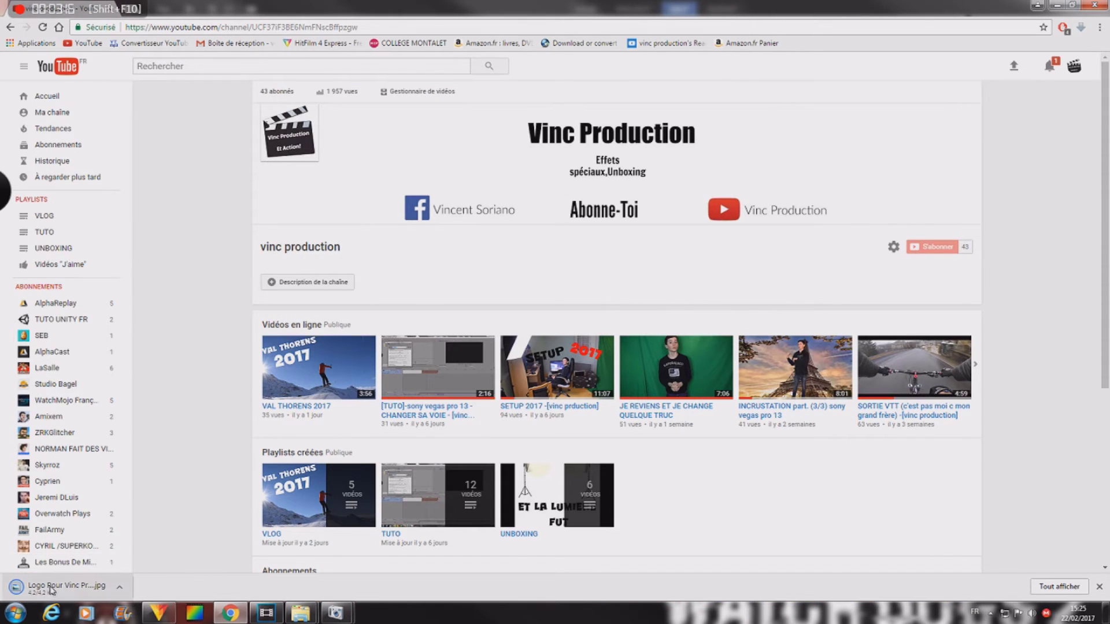
left_click_drag(67, 586, 423, 413)
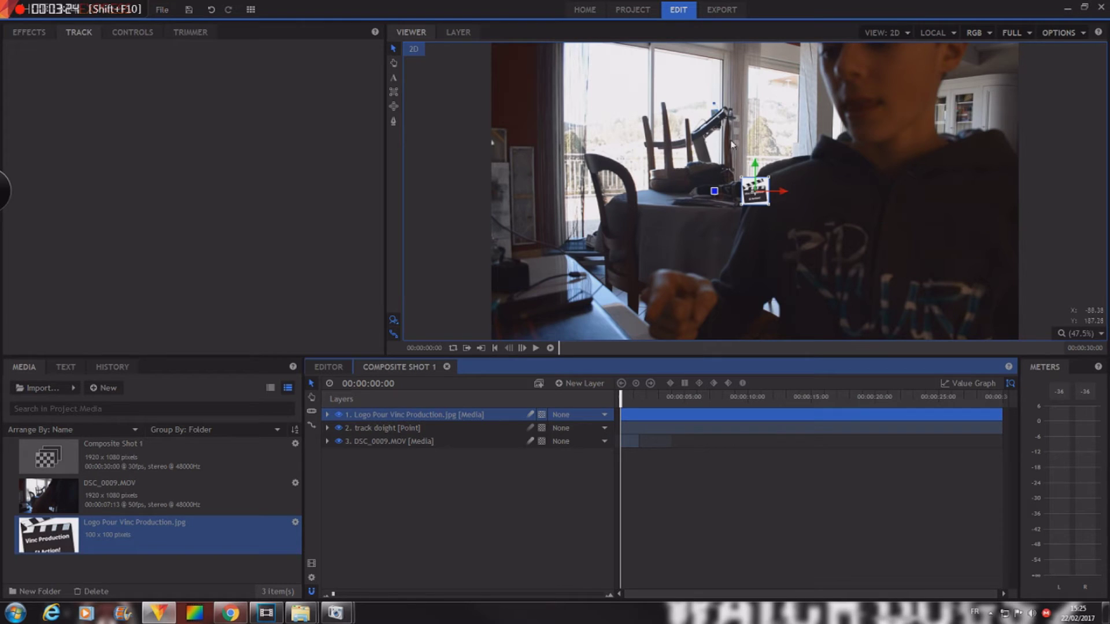
At the first frame, enlarge the logo, place it just above the fingertip, and parent its layer to the "track doight" point.
left_click_drag(621, 397, 589, 400)
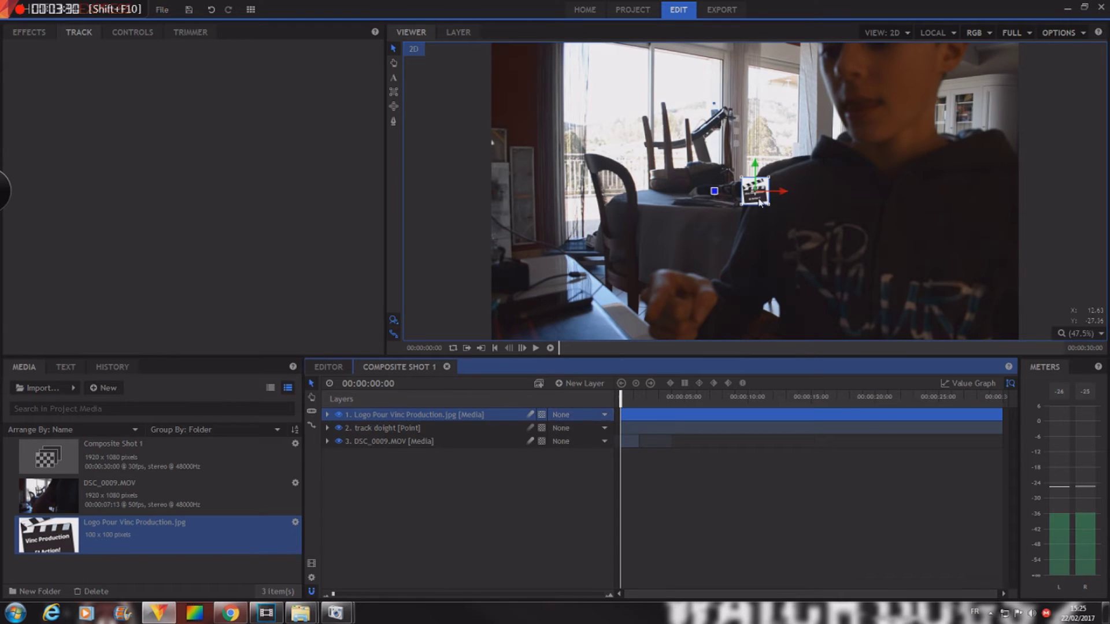
mouse_move(738, 223)
left_mouse_down()
mouse_move(668, 271)
mouse_move(656, 297)
mouse_move(676, 290)
mouse_move(698, 334)
mouse_move(736, 331)
mouse_move(702, 310)
mouse_move(706, 259)
mouse_move(718, 261)
left_mouse_up()
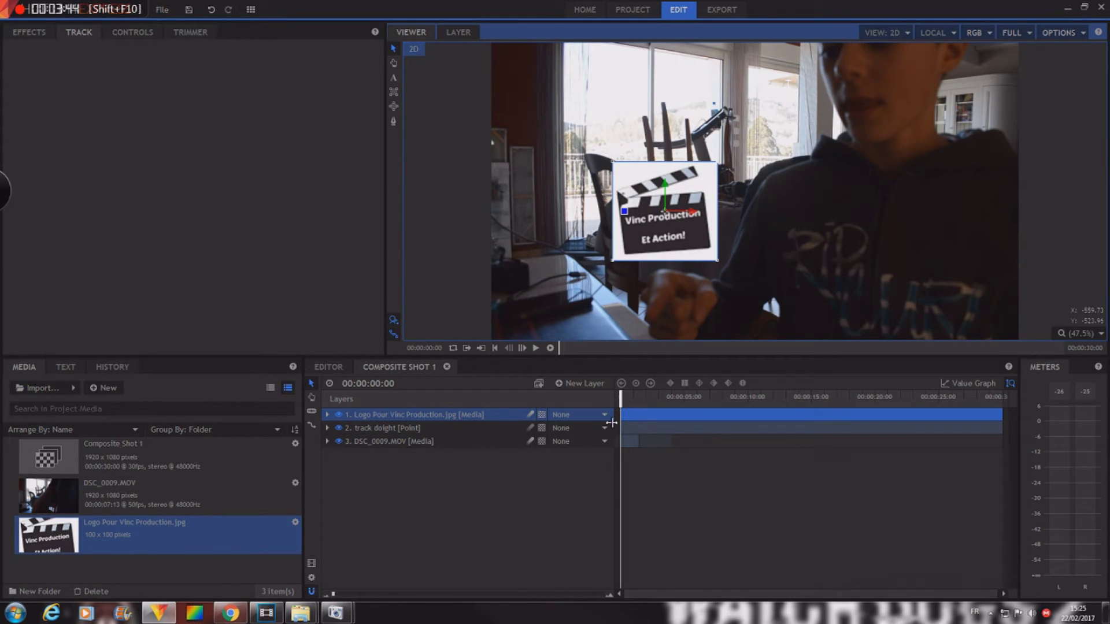
left_click(581, 418)
left_click(590, 439)
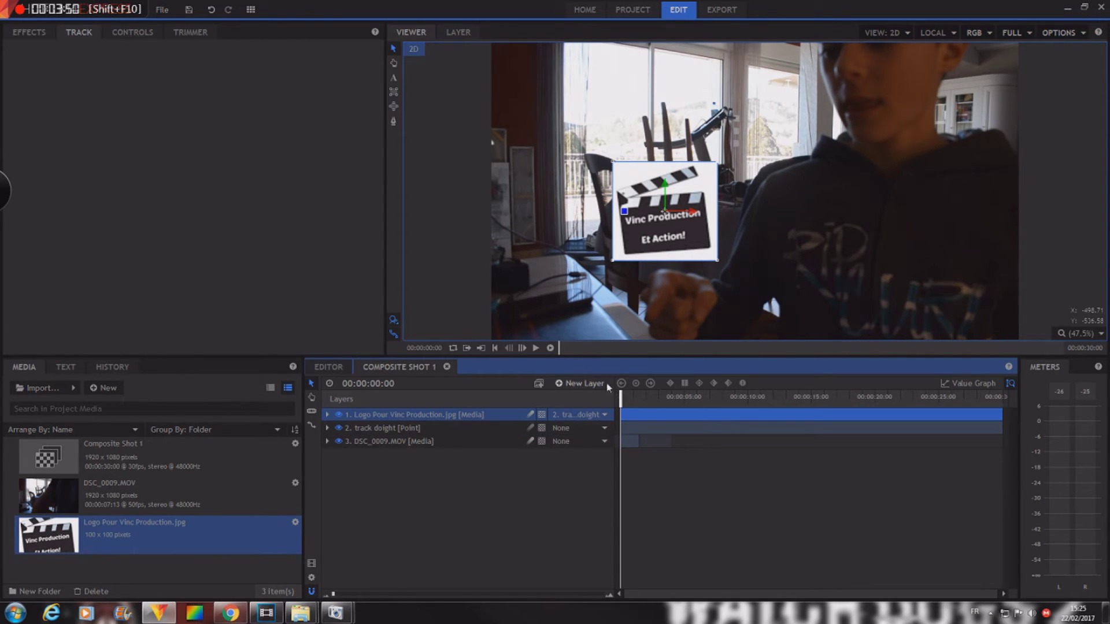
Render a RAM preview of the composite and play it from the start to check how the logo follows the finger.
left_click(550, 349)
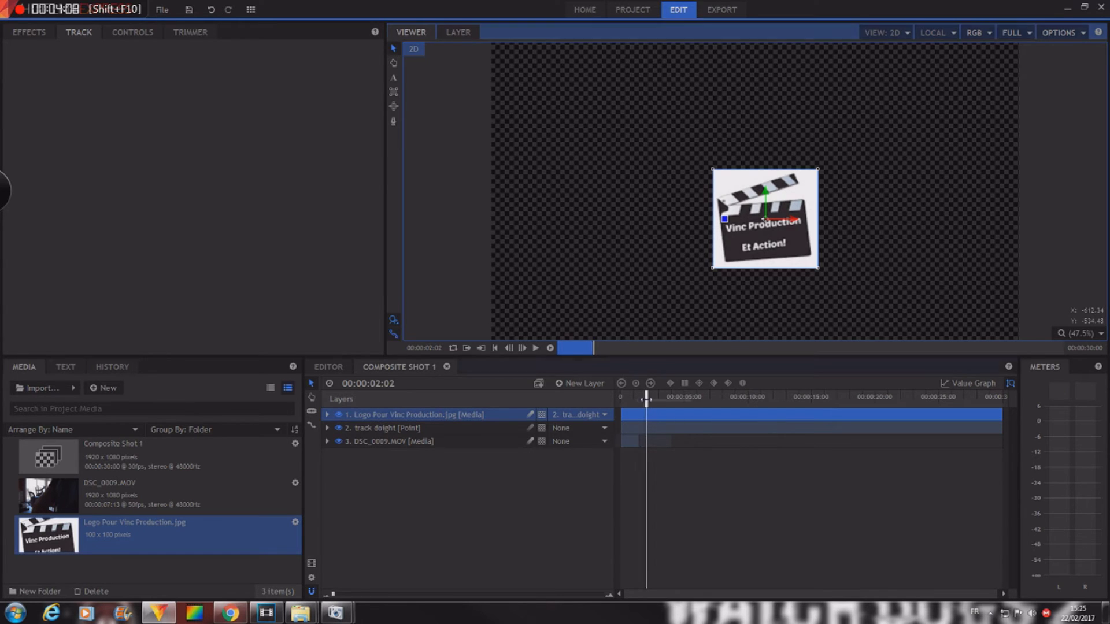
left_click_drag(648, 399, 587, 403)
left_click(536, 348)
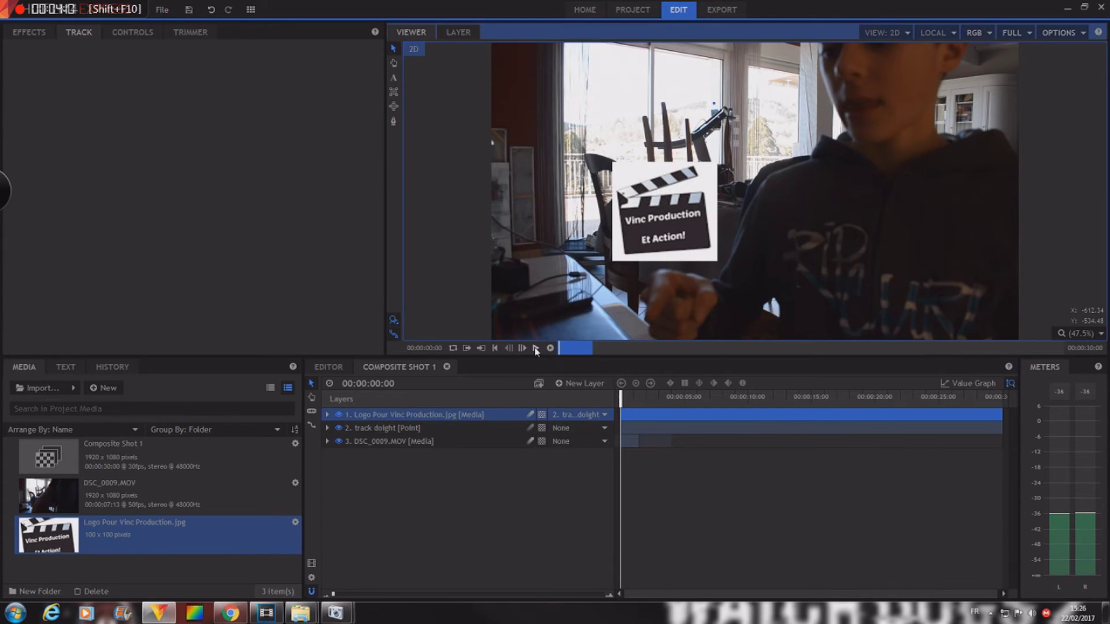
left_click(536, 348)
left_click_drag(640, 398, 628, 398)
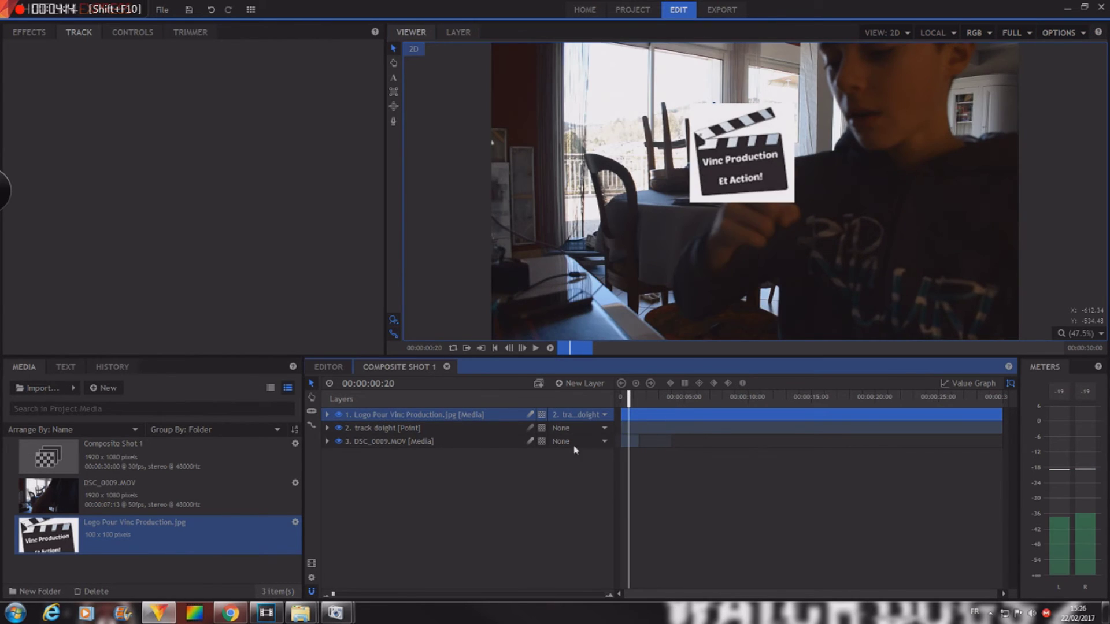
Select the "track doight" point and temporarily hide the logo layer to examine the point's motion path over the footage.
left_click(513, 427)
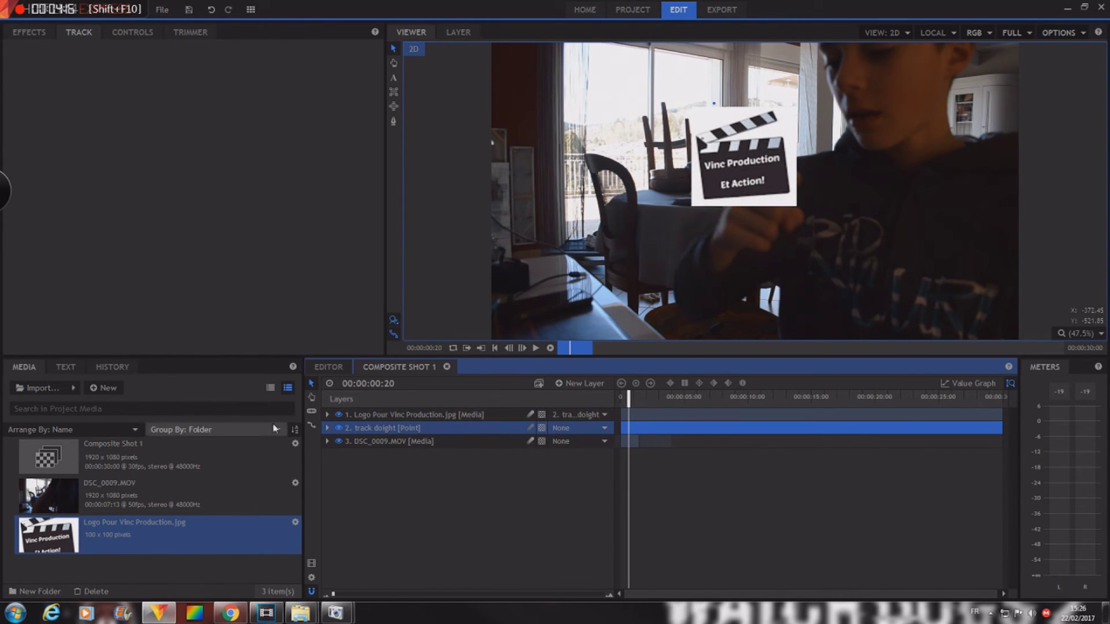
left_click(339, 415)
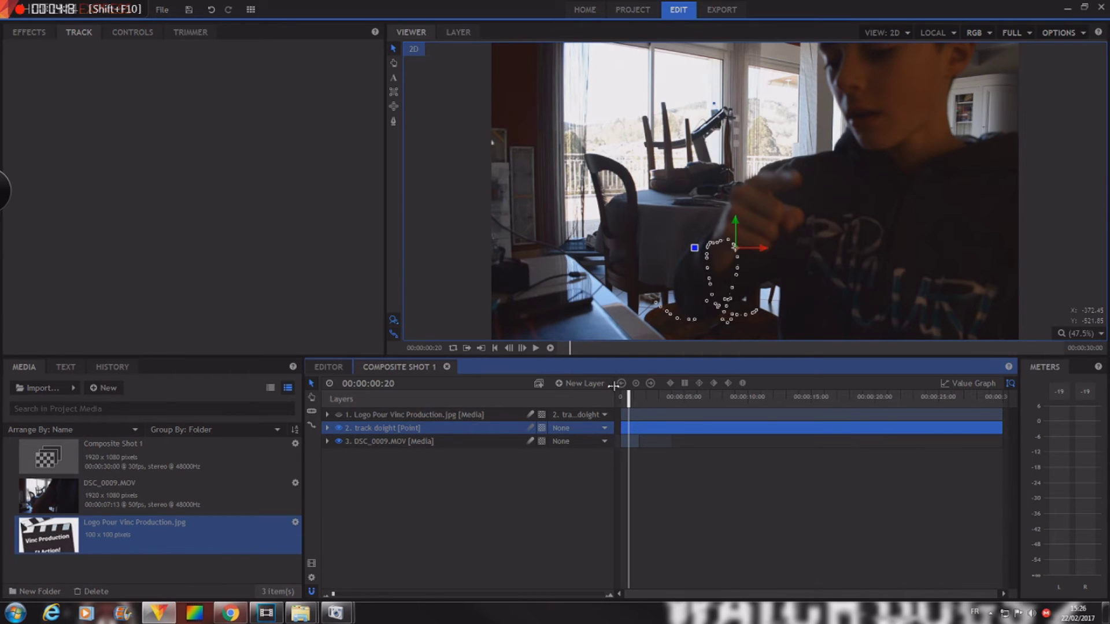
left_click(339, 414)
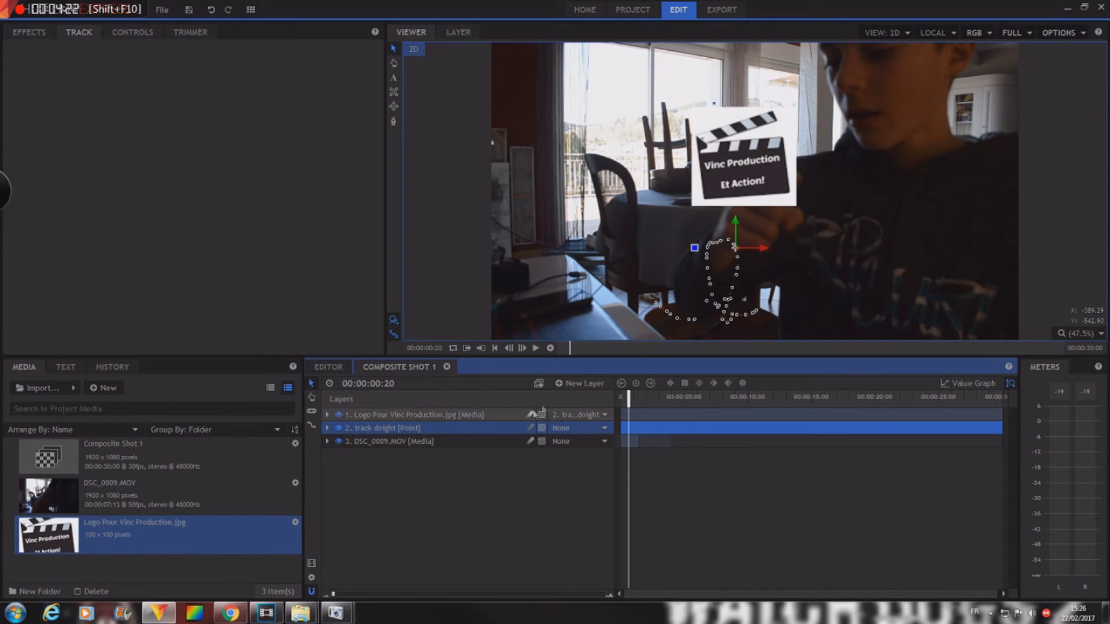
Return to the first frame and nudge the "track doight" point slightly to the left on the fingertip.
mouse_move(628, 395)
left_mouse_down()
mouse_move(645, 396)
mouse_move(628, 396)
left_mouse_up()
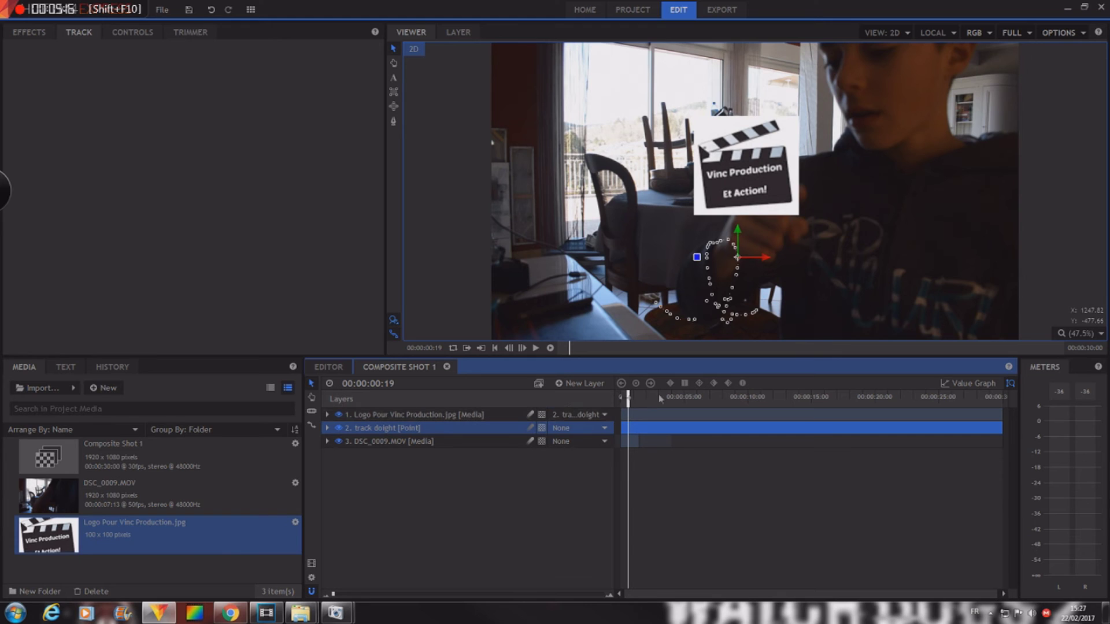
left_click(623, 398)
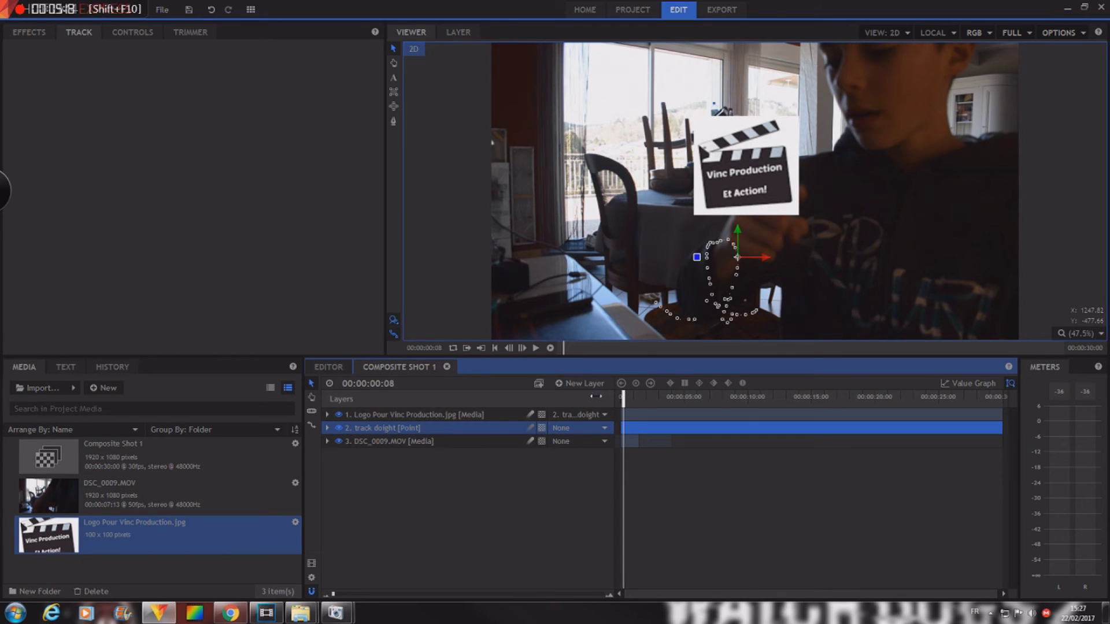
key("Home")
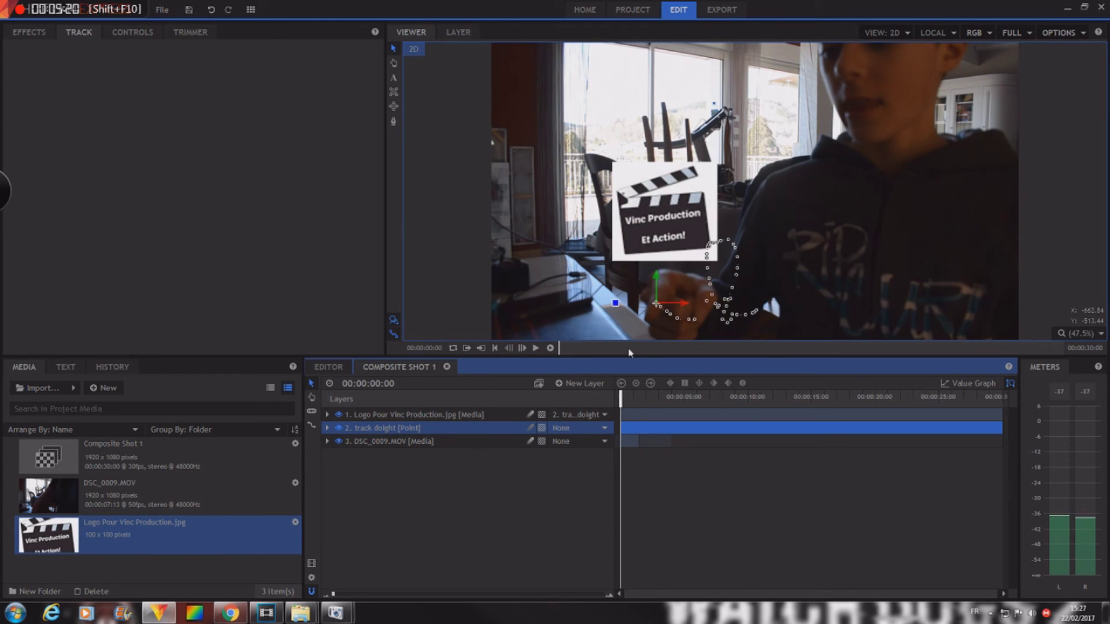
left_click_drag(620, 397, 598, 394)
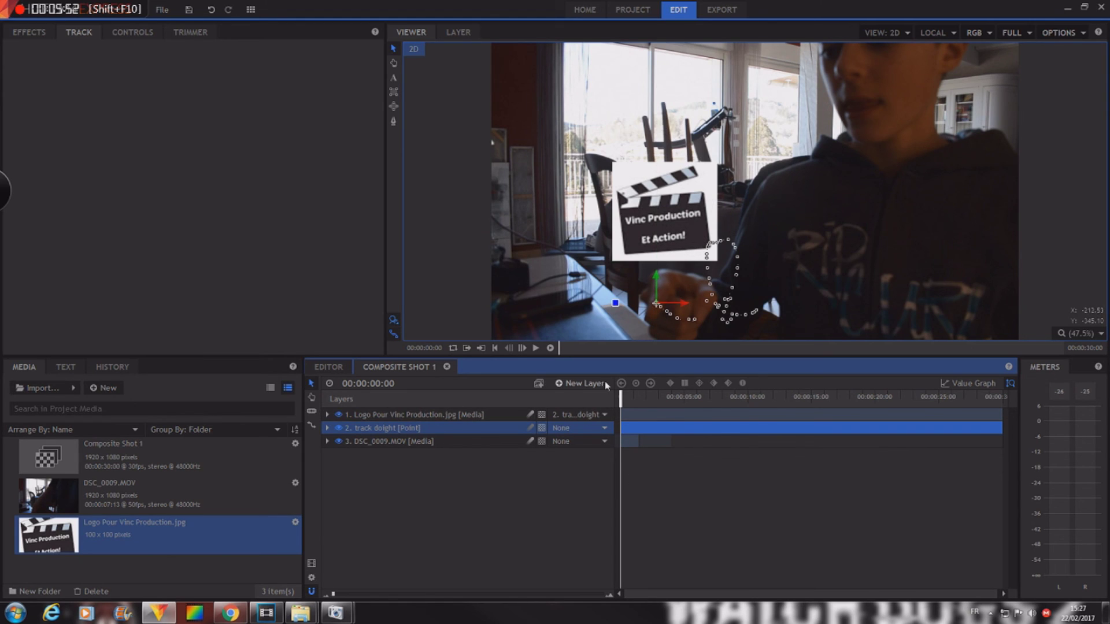
mouse_move(652, 309)
left_mouse_down()
mouse_move(665, 291)
mouse_move(614, 270)
mouse_move(655, 306)
left_mouse_up()
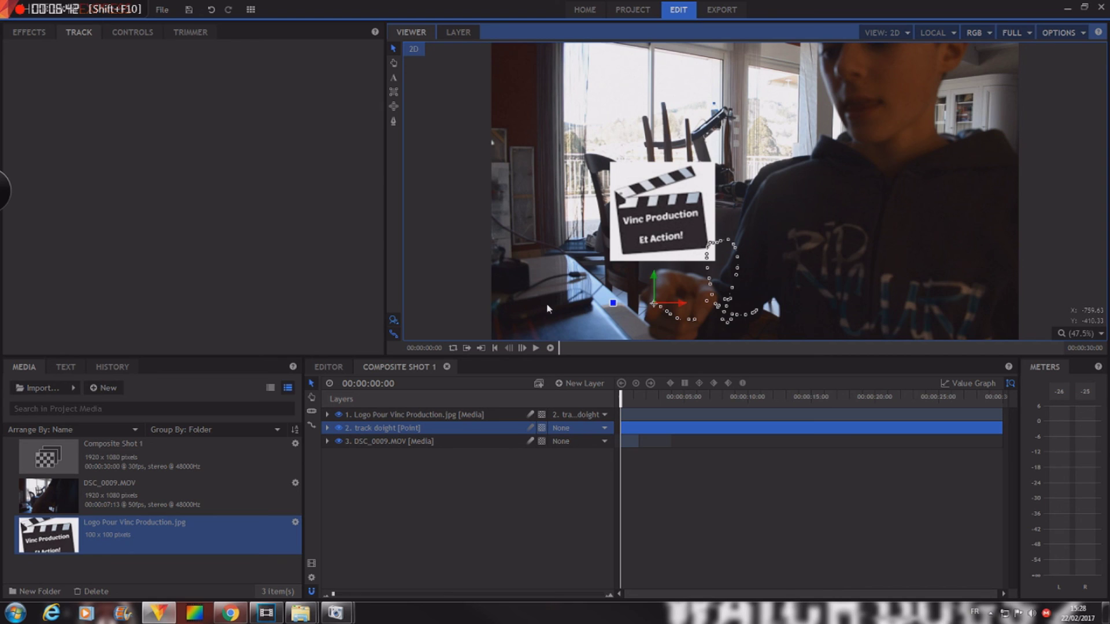
mouse_move(89, 32)
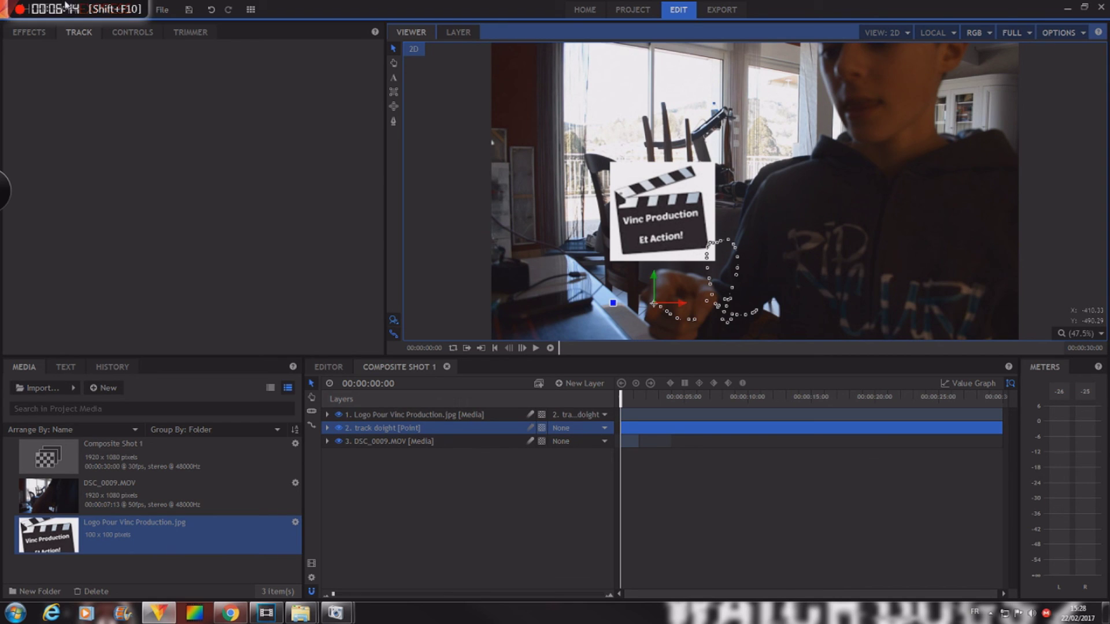